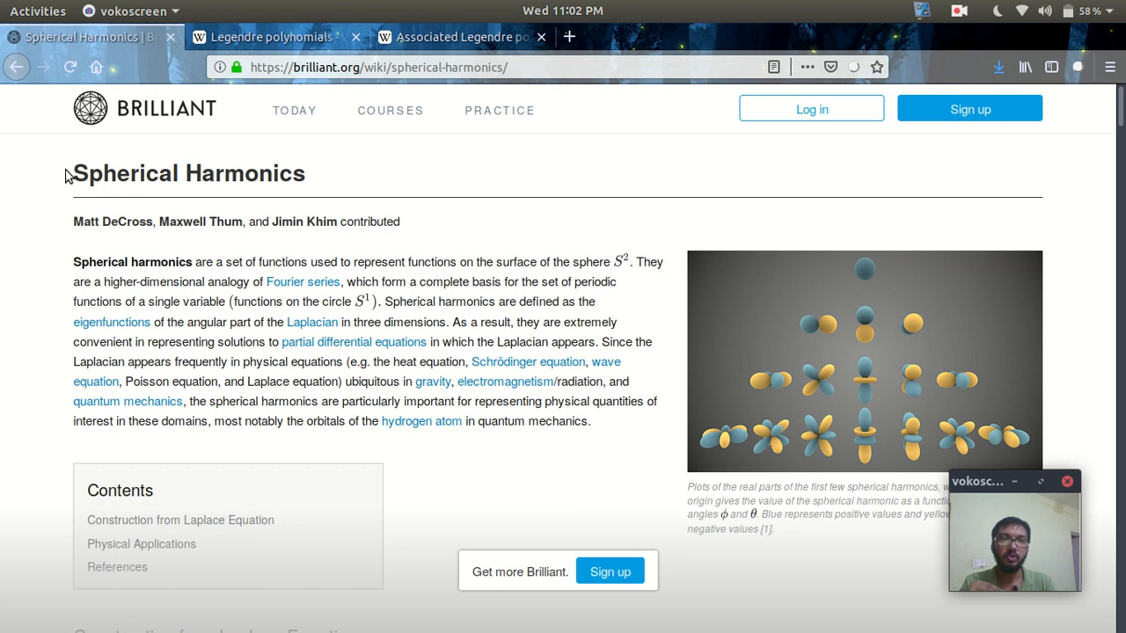
# - Point out the Spherical Harmonics heading and brilliant.org address, then leave Firefox
pyautogui.moveTo(69, 176); pyautogui.dragTo(229, 201)
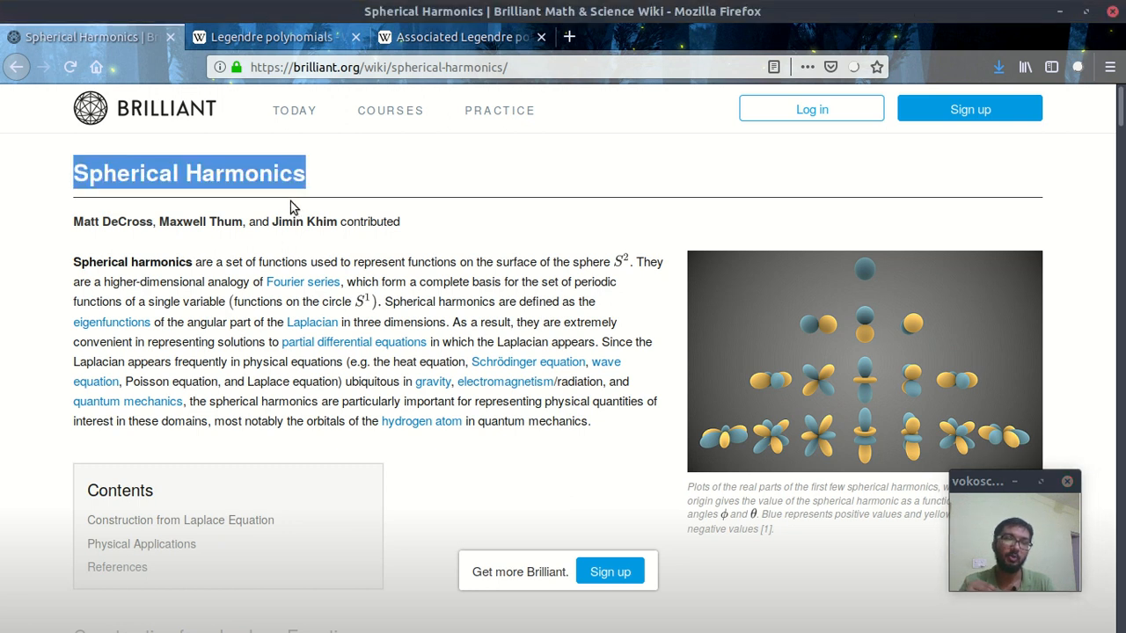
pyautogui.click(355, 193)
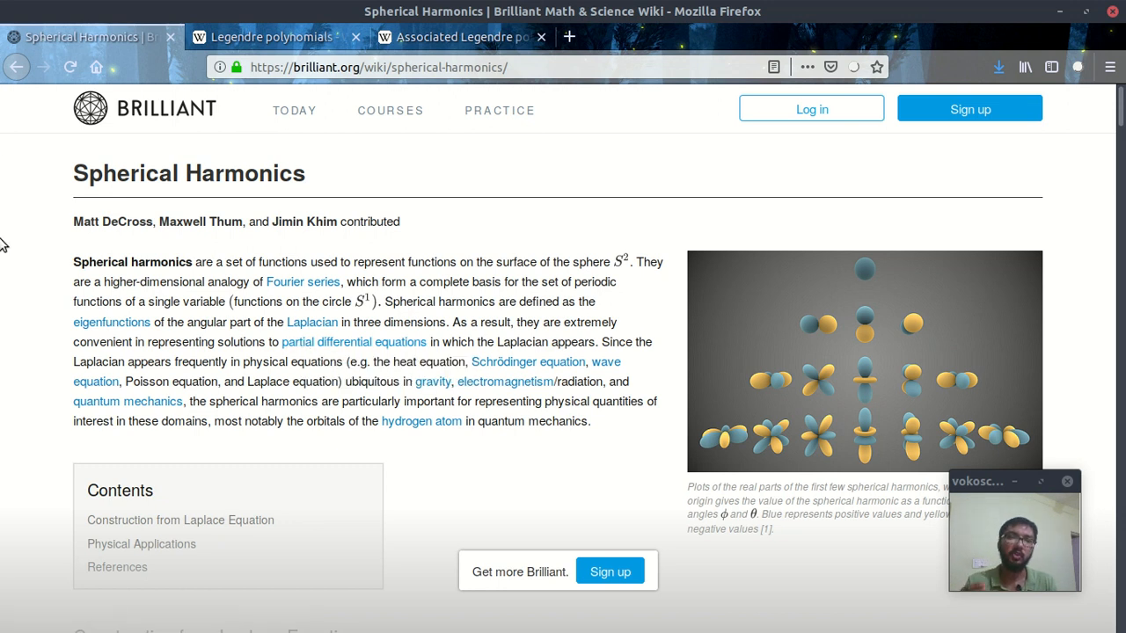
pyautogui.scroll(-2, 2, 305)
pyautogui.scroll(-2, 2, 305)
pyautogui.scroll(-1, 3, 306)
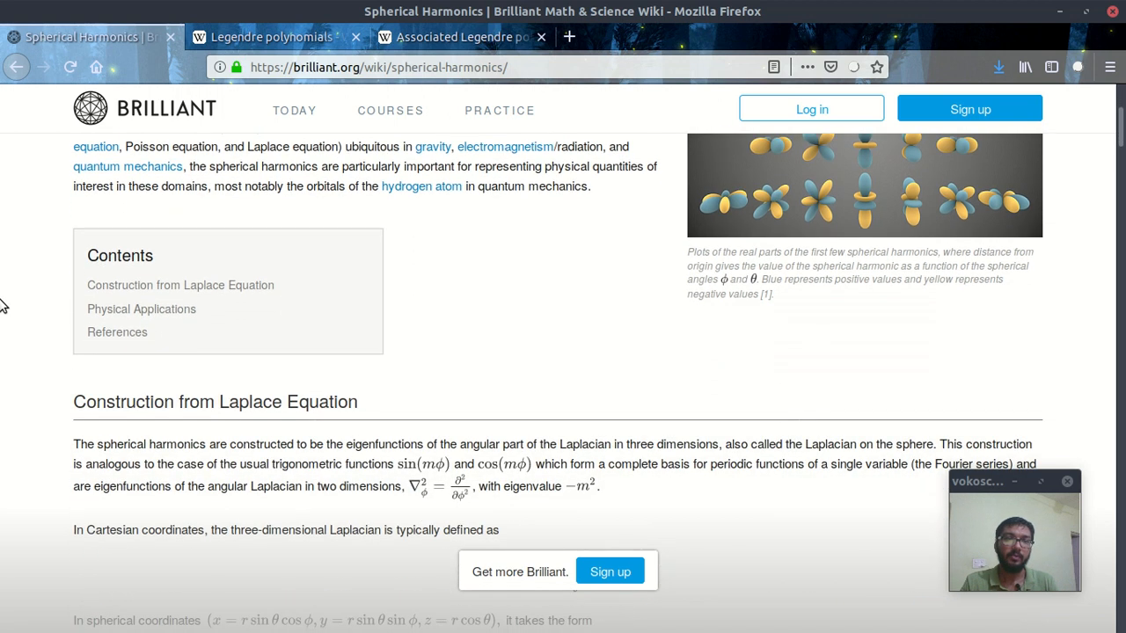
pyautogui.scroll(1, 3, 305)
pyautogui.scroll(1, 3, 305)
pyautogui.scroll(1, 3, 306)
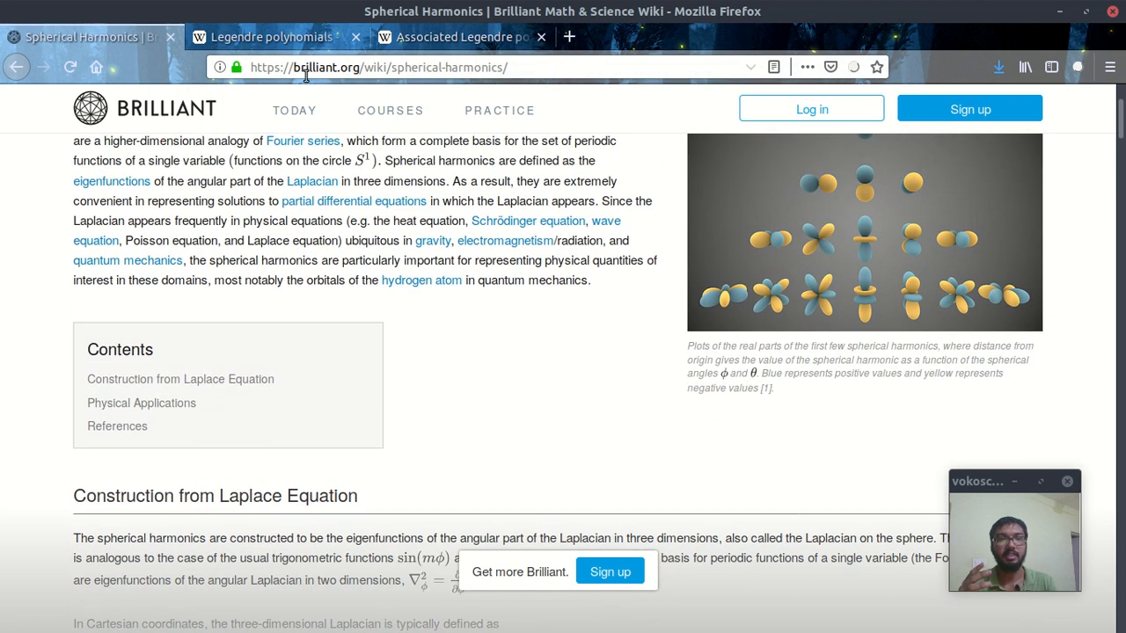
pyautogui.moveTo(294, 68); pyautogui.dragTo(358, 69)
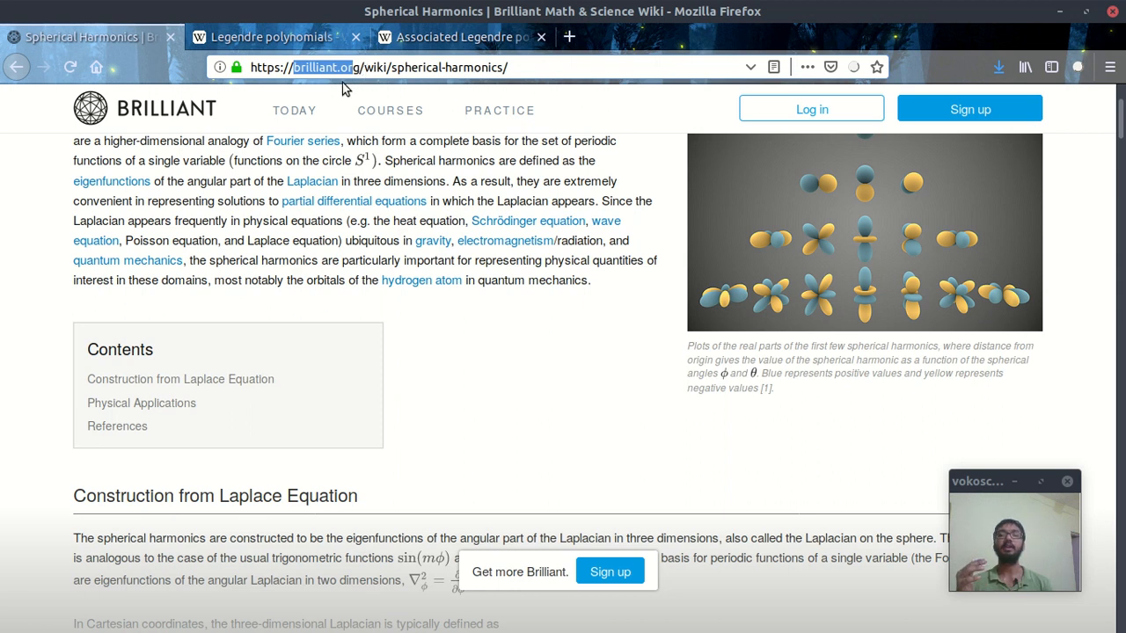
pyautogui.click(2, 237)
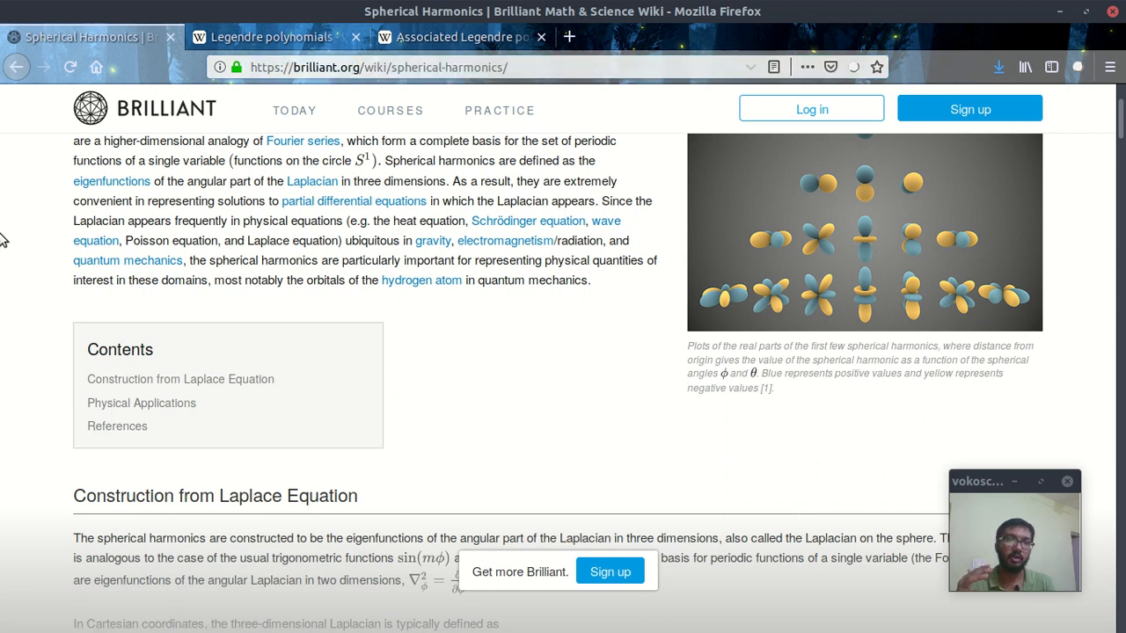
pyautogui.scroll(-5, 3, 238)
pyautogui.scroll(-3, 2, 237)
pyautogui.scroll(-3, 80, 228)
pyautogui.scroll(-5, 152, 221)
pyautogui.scroll(-5, 152, 222)
pyautogui.scroll(-3, 152, 222)
pyautogui.scroll(-3, 153, 222)
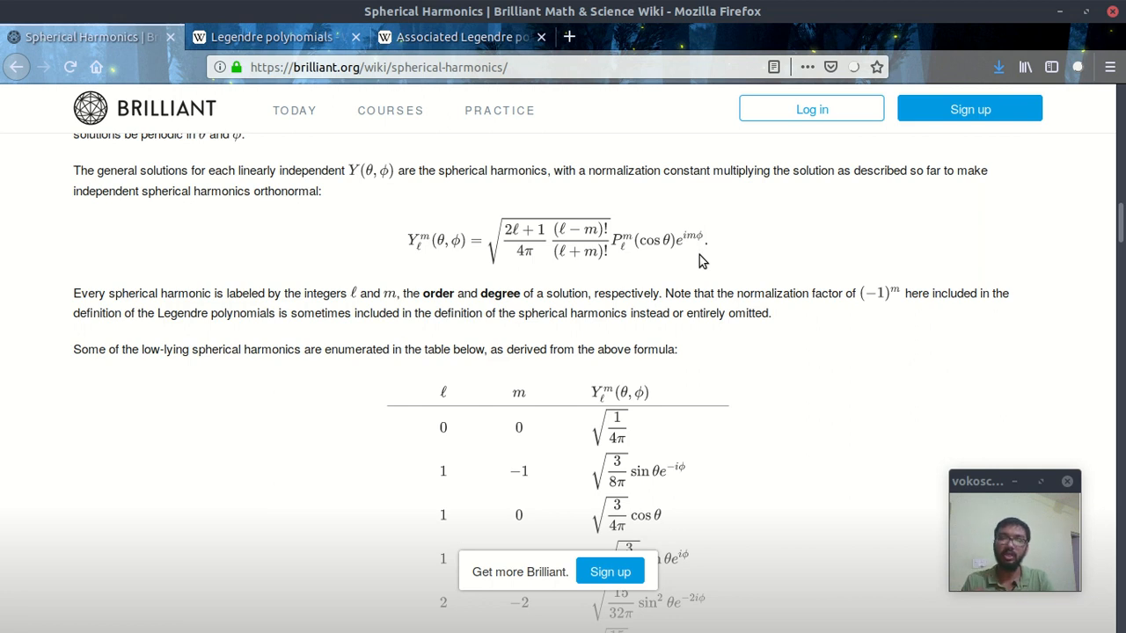
pyautogui.hotkey('alt', 'Tab')
pyautogui.press('Tab')
pyautogui.press('Tab')
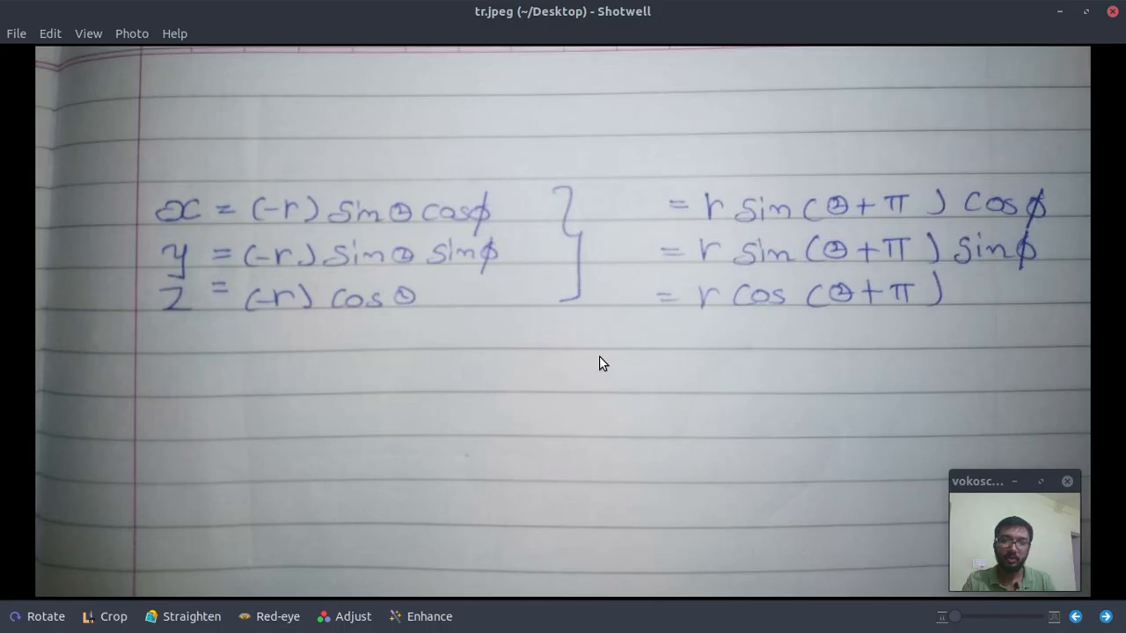
pyautogui.press('Right')
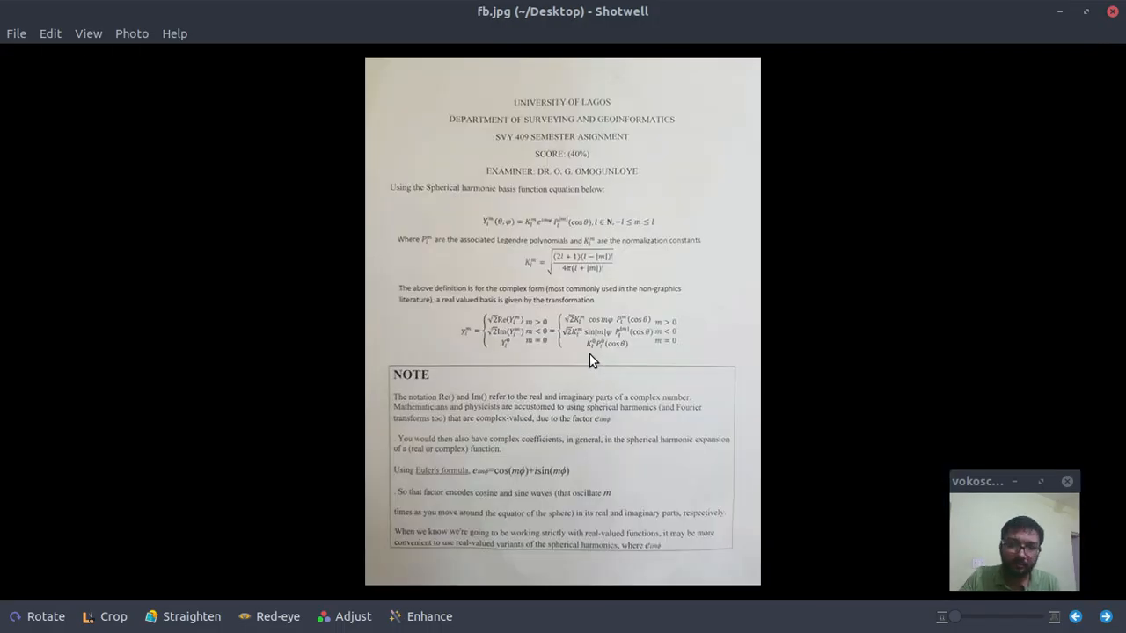
pyautogui.scroll(2, 588, 353)
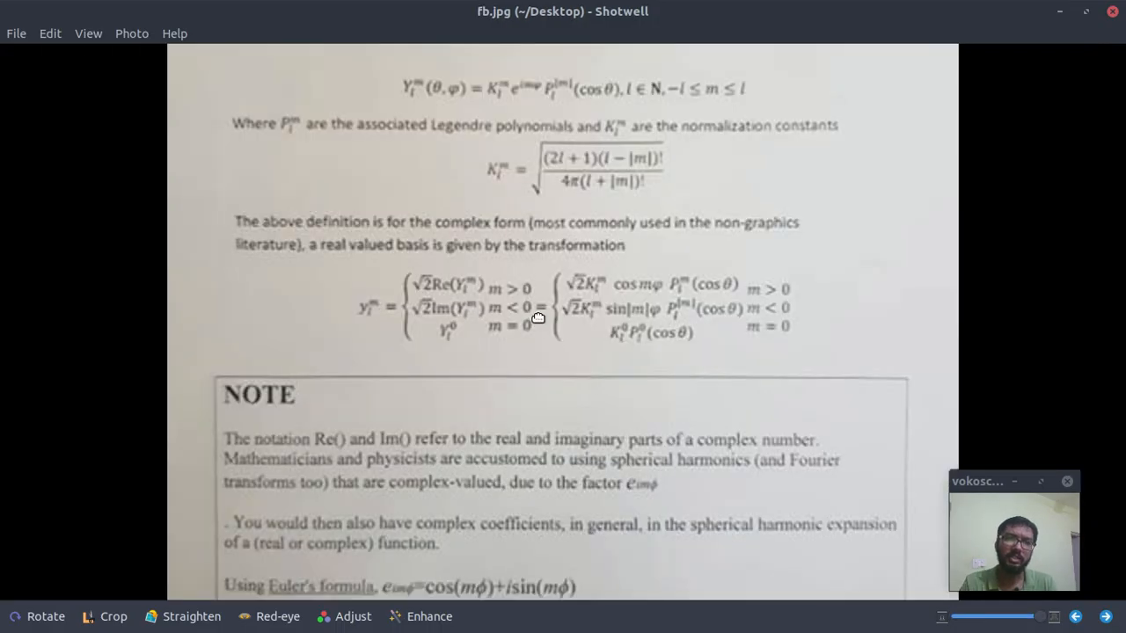
pyautogui.moveTo(536, 318); pyautogui.dragTo(535, 339)
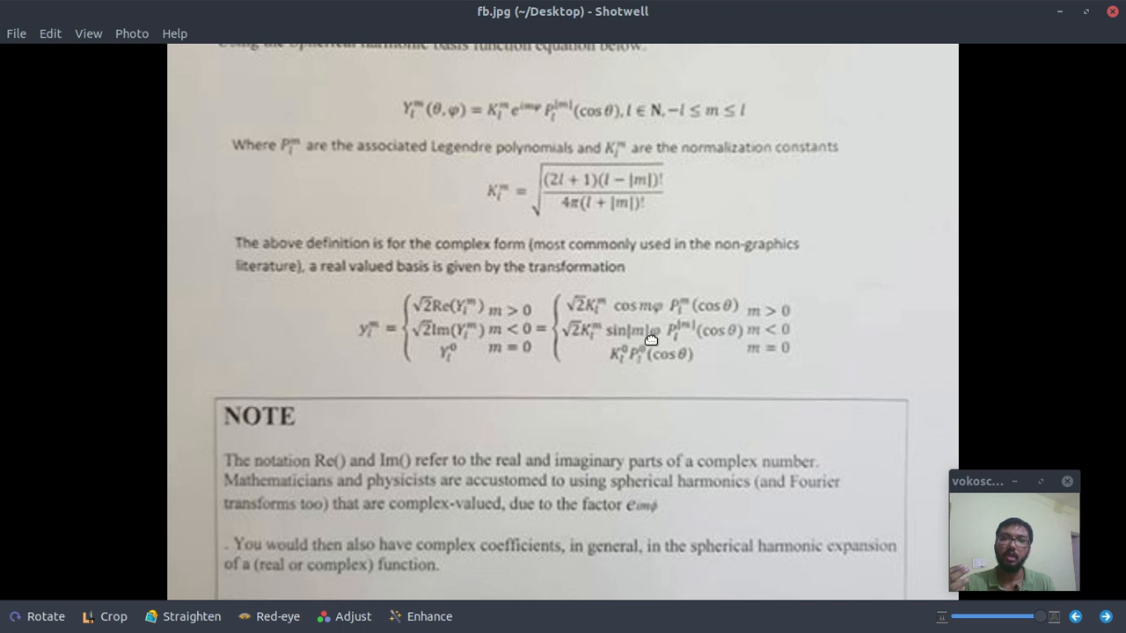
pyautogui.scroll(2, 580, 292)
pyautogui.scroll(2, 580, 291)
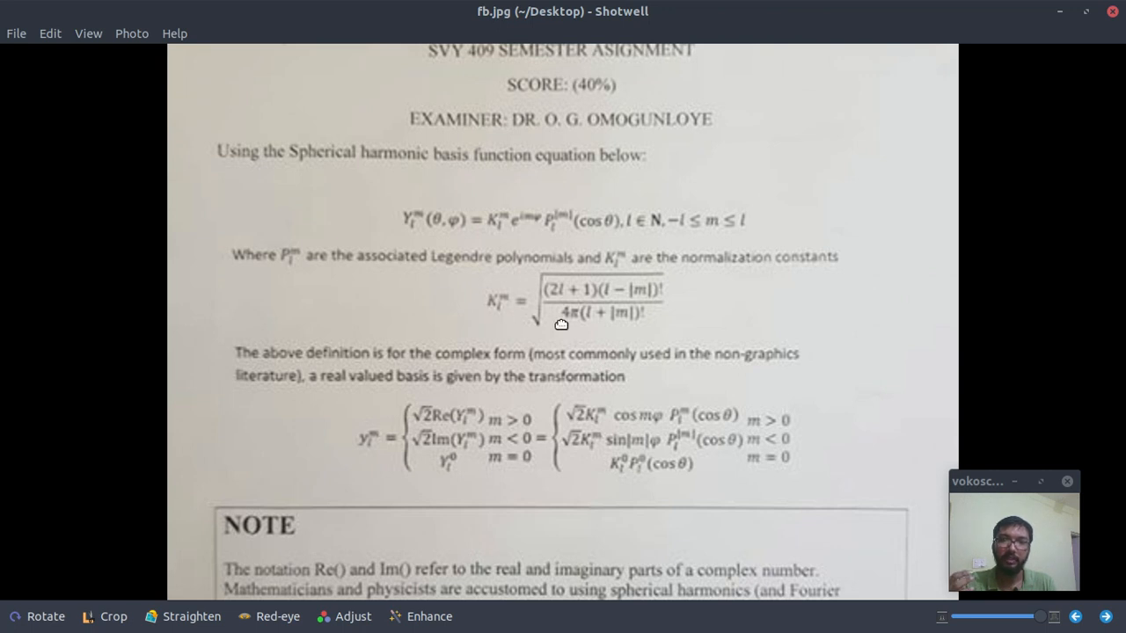
pyautogui.scroll(-1, 579, 349)
pyautogui.scroll(-5, 579, 348)
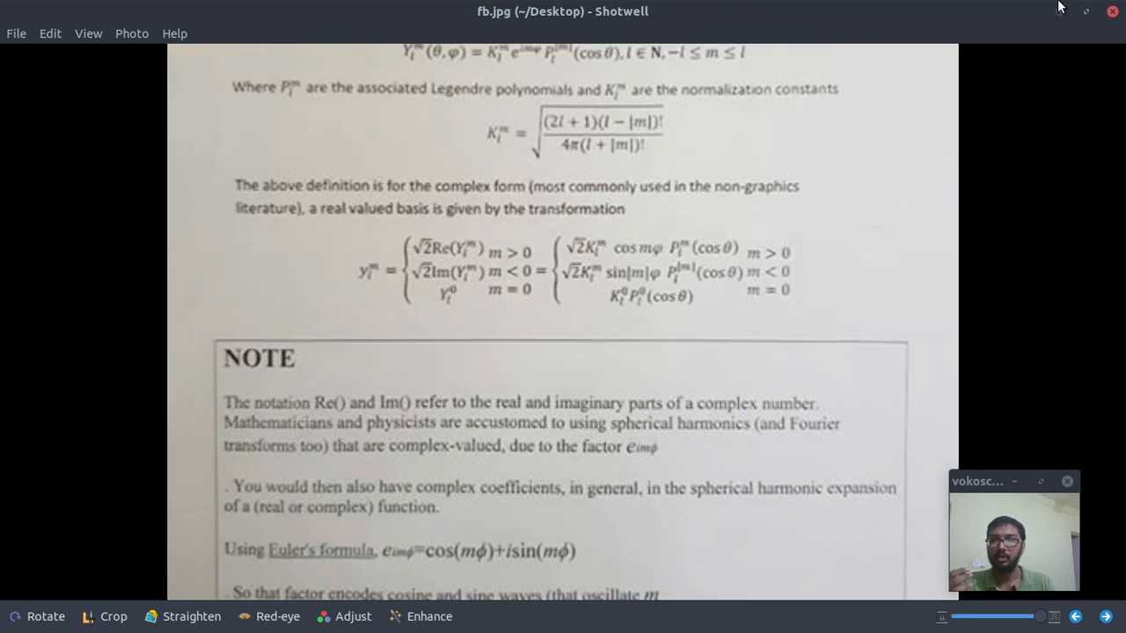
pyautogui.hotkey('alt', 'Tab')
pyautogui.hotkey('alt', 'Tab')
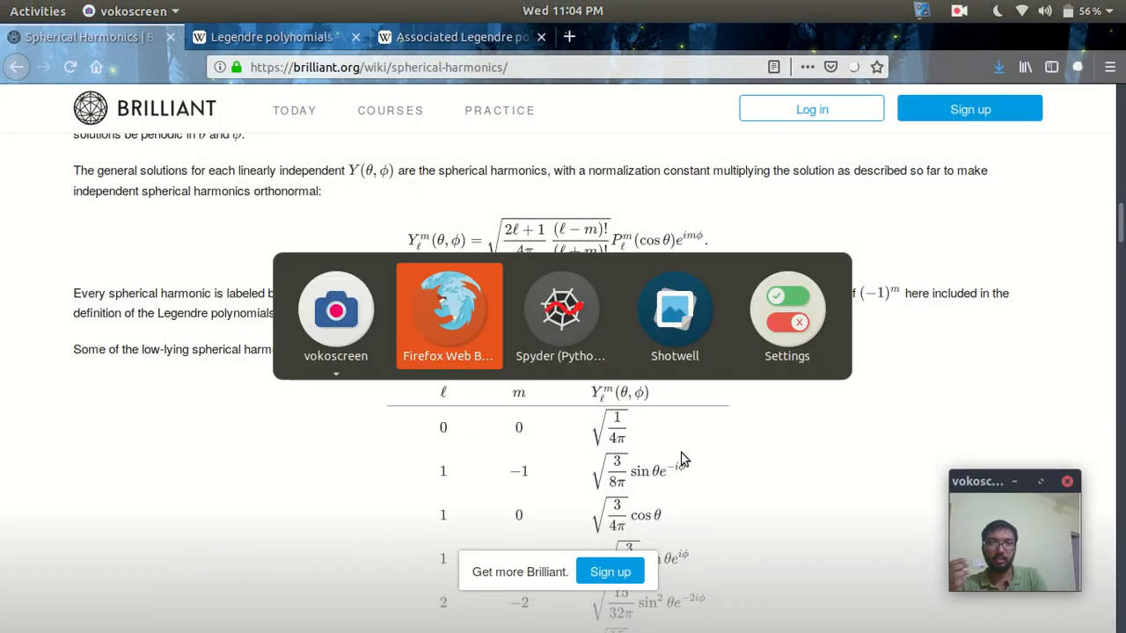
# - Switch to the Harmonics.py editor and point out the Shperical to Cartesian section header
pyautogui.press('Tab')
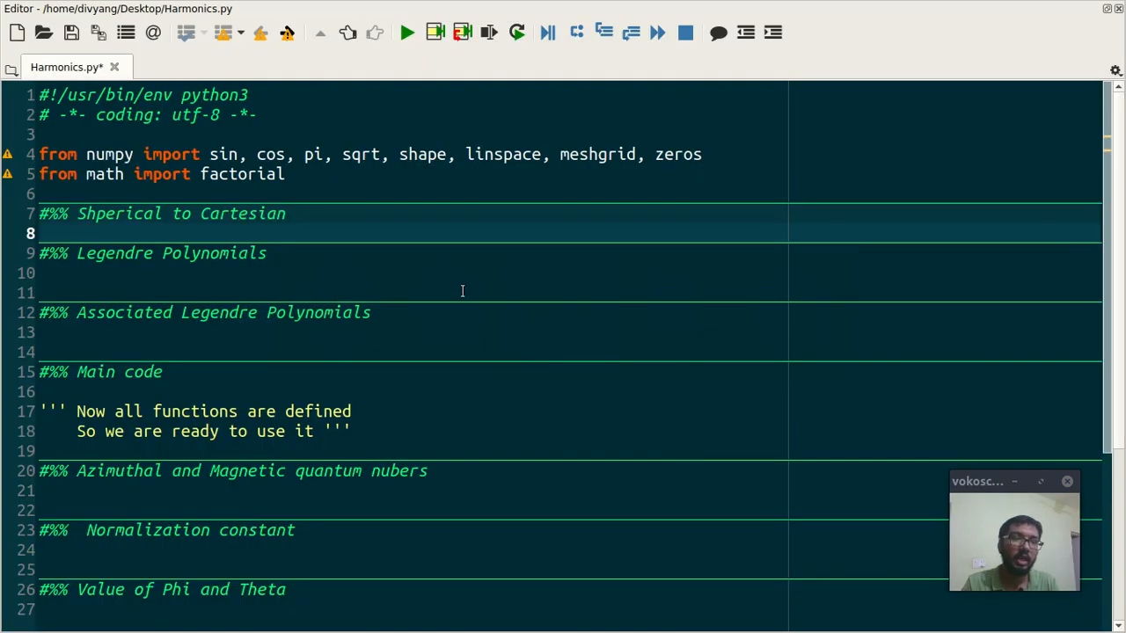
pyautogui.scroll(-2, 334, 236)
pyautogui.scroll(-2, 334, 236)
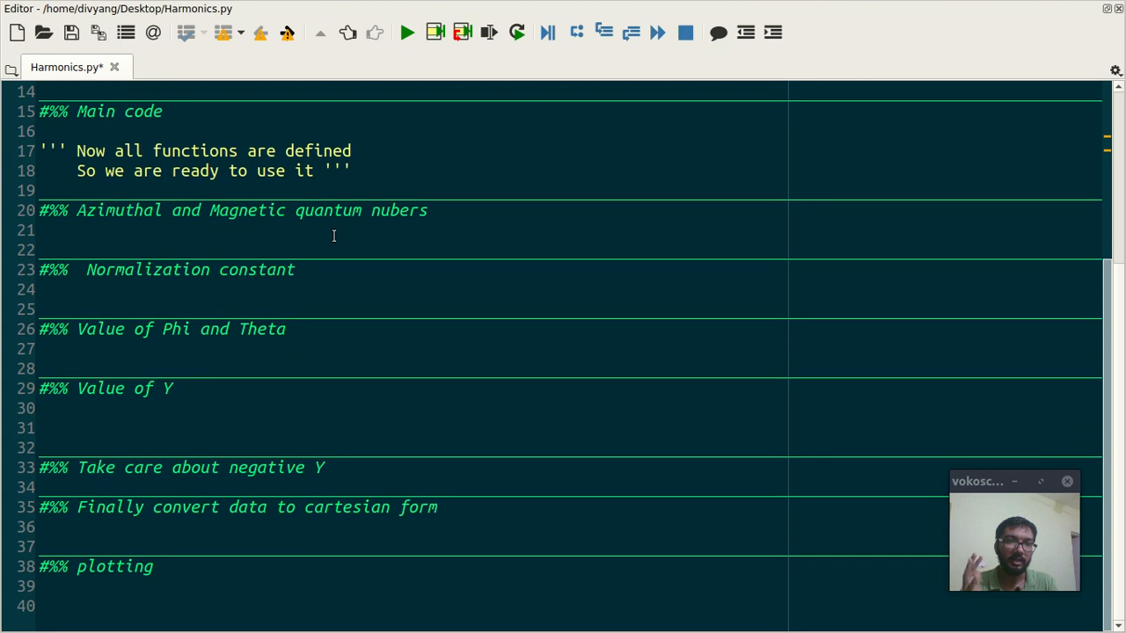
pyautogui.scroll(2, 334, 236)
pyautogui.scroll(2, 335, 235)
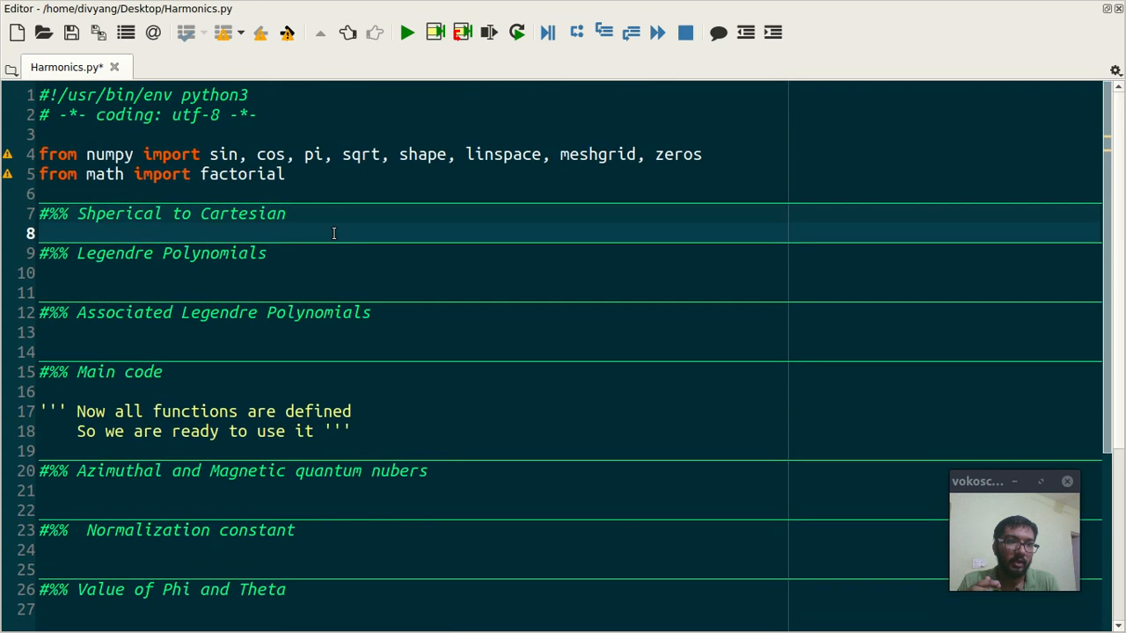
pyautogui.click(110, 218)
pyautogui.click(228, 214)
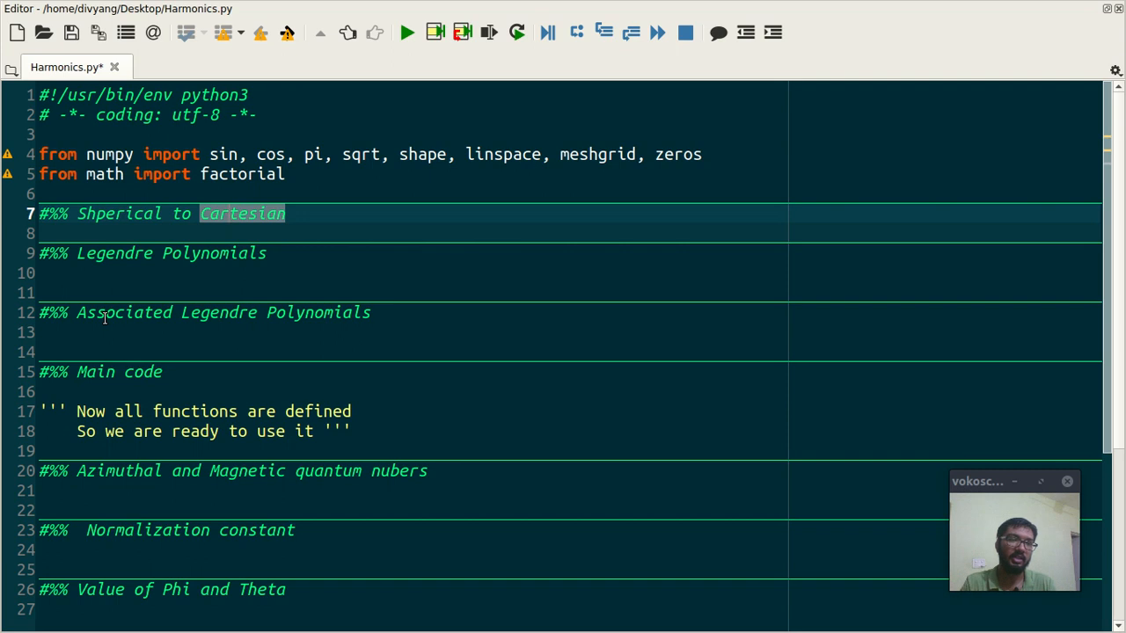
pyautogui.scroll(-2, 108, 323)
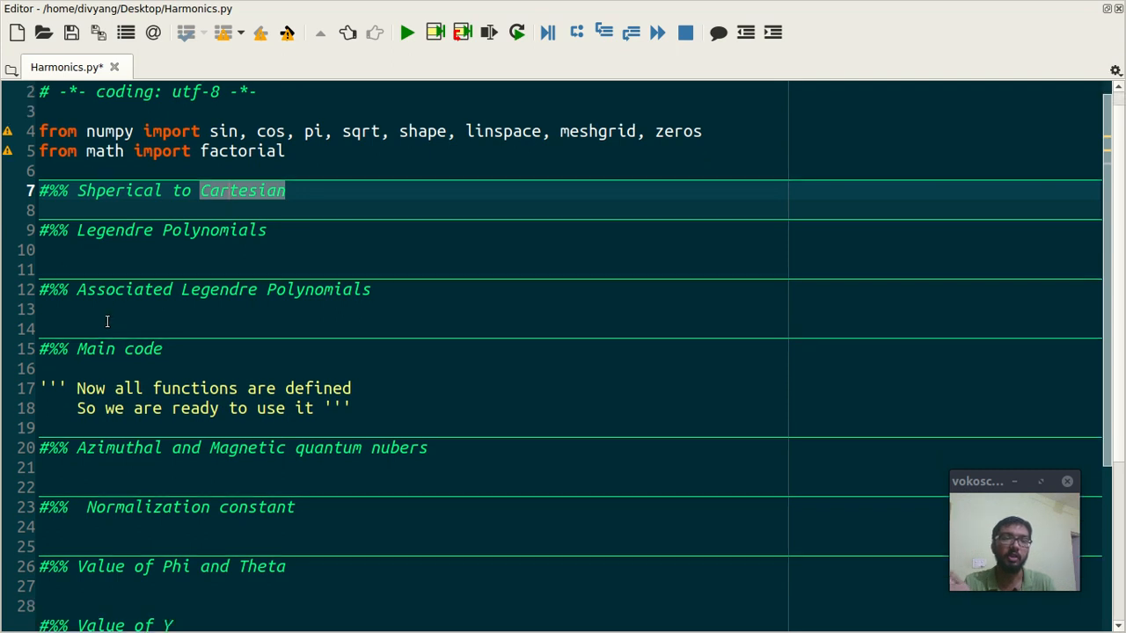
pyautogui.scroll(-2, 107, 323)
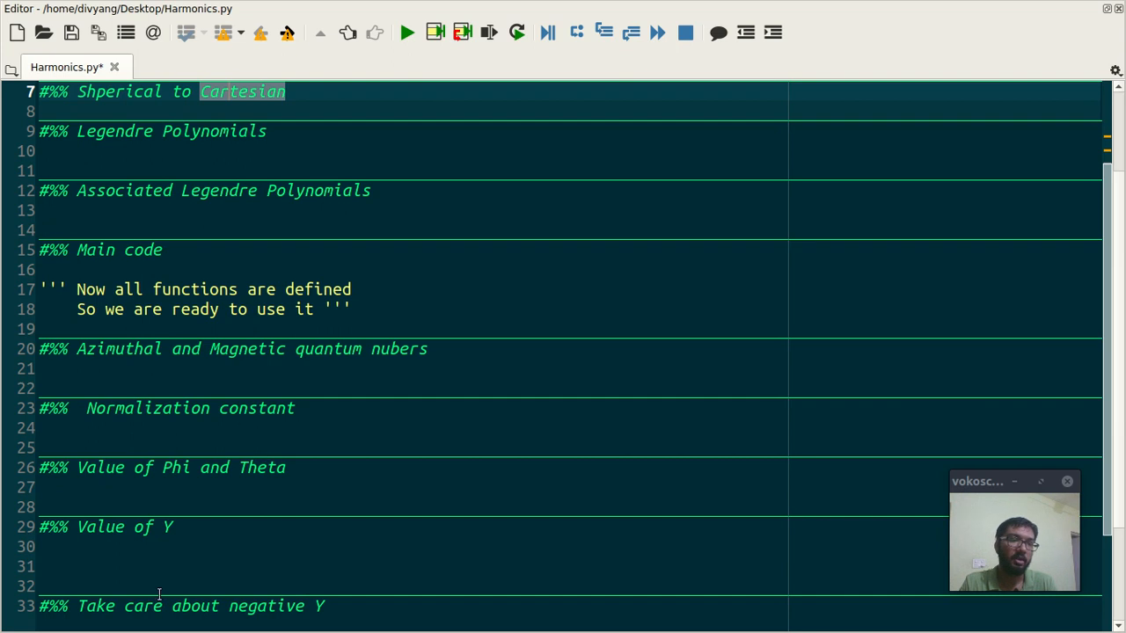
pyautogui.scroll(2, 119, 558)
pyautogui.scroll(2, 115, 374)
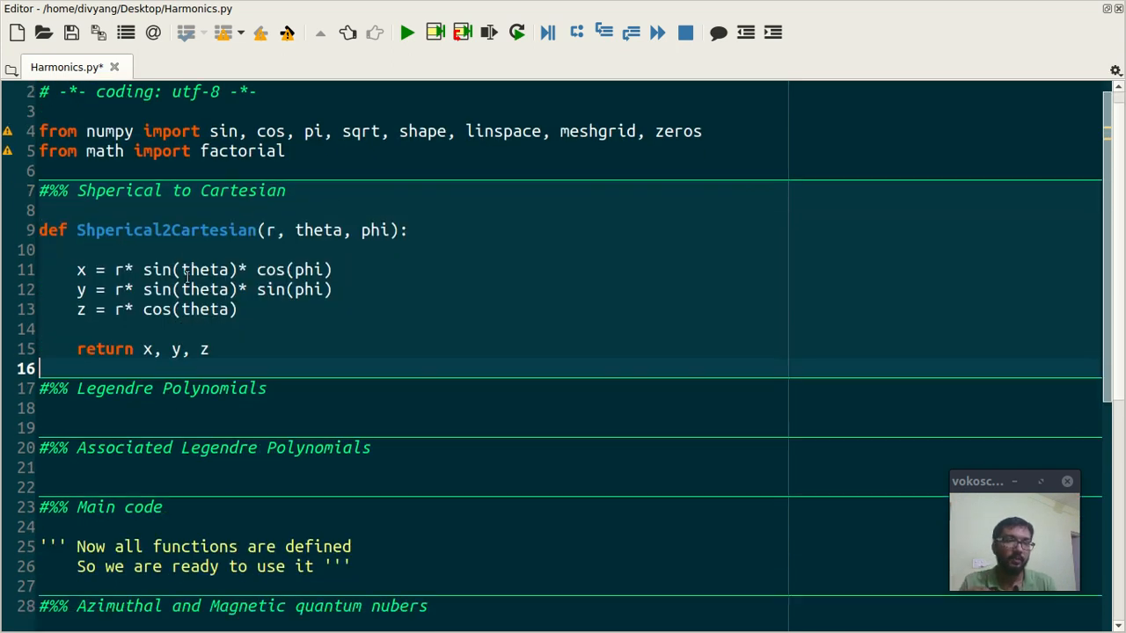
pyautogui.scroll(-1, 185, 273)
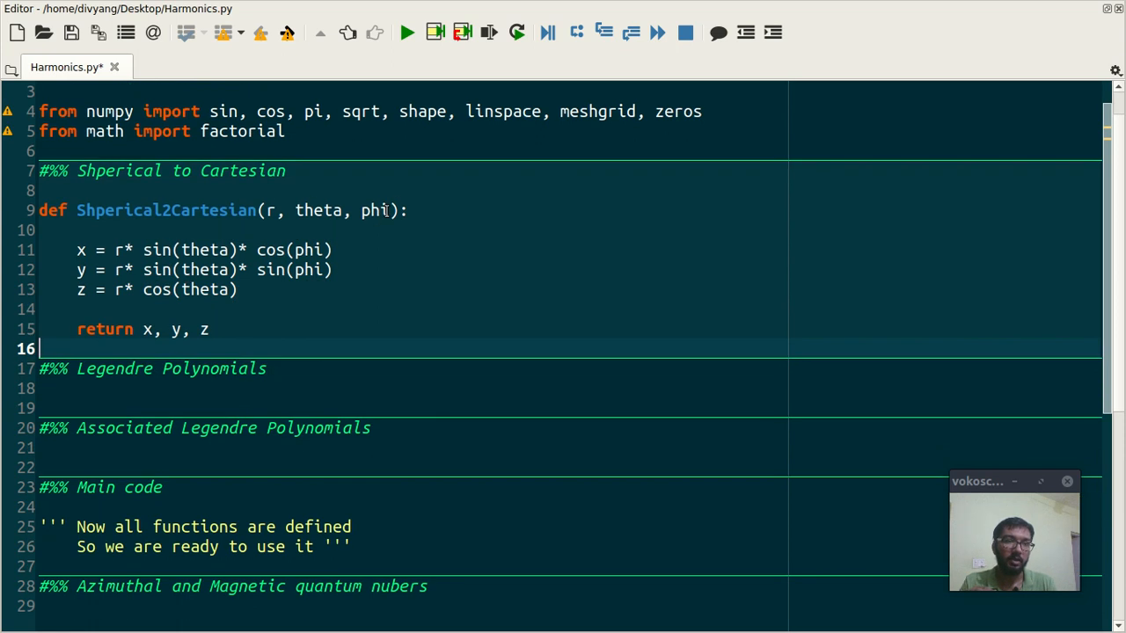
# - Insert the recursive Legendre_Poly(n, x) function under the Legendre Polynomials header
pyautogui.moveTo(389, 210); pyautogui.dragTo(276, 210)
pyautogui.click(227, 331)
pyautogui.scroll(-3, 226, 321)
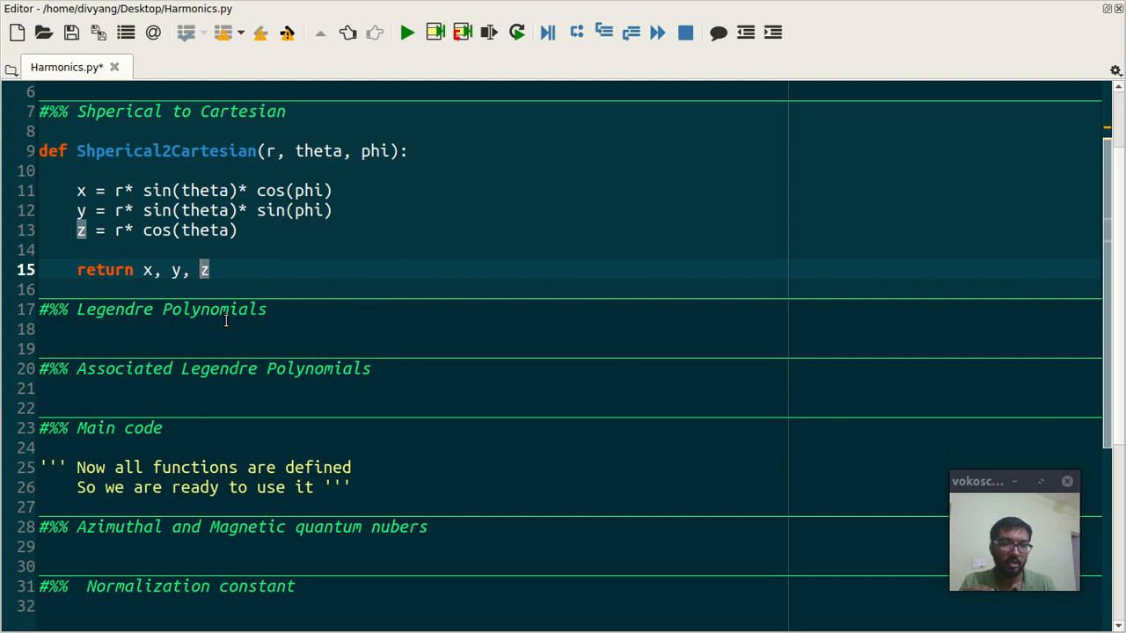
pyautogui.click(226, 322)
pyautogui.write('def Legendre_Poly(n, x):      if n == 0:         P = 1      elif n == 1:         P = x      else:         P = (1/n)* ((2*n - 1)* x* Legendre_Poly(n-1, x) - (n - 1)* Legendre_Poly(n-2, x))      return P')
pyautogui.scroll(-3, 134, 345)
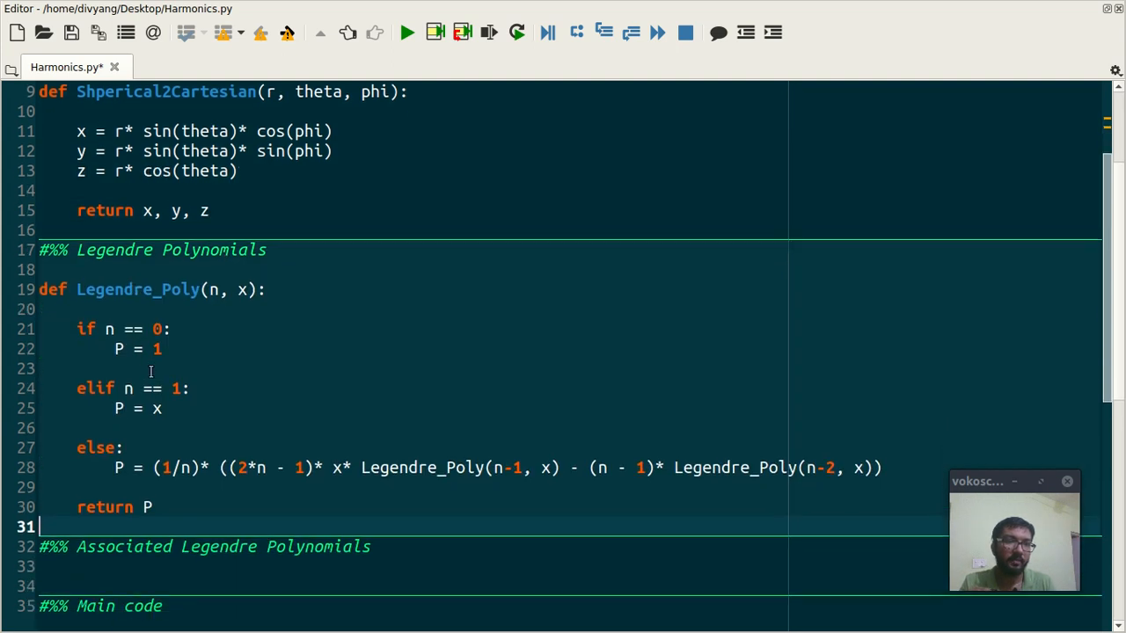
pyautogui.scroll(-3, 194, 396)
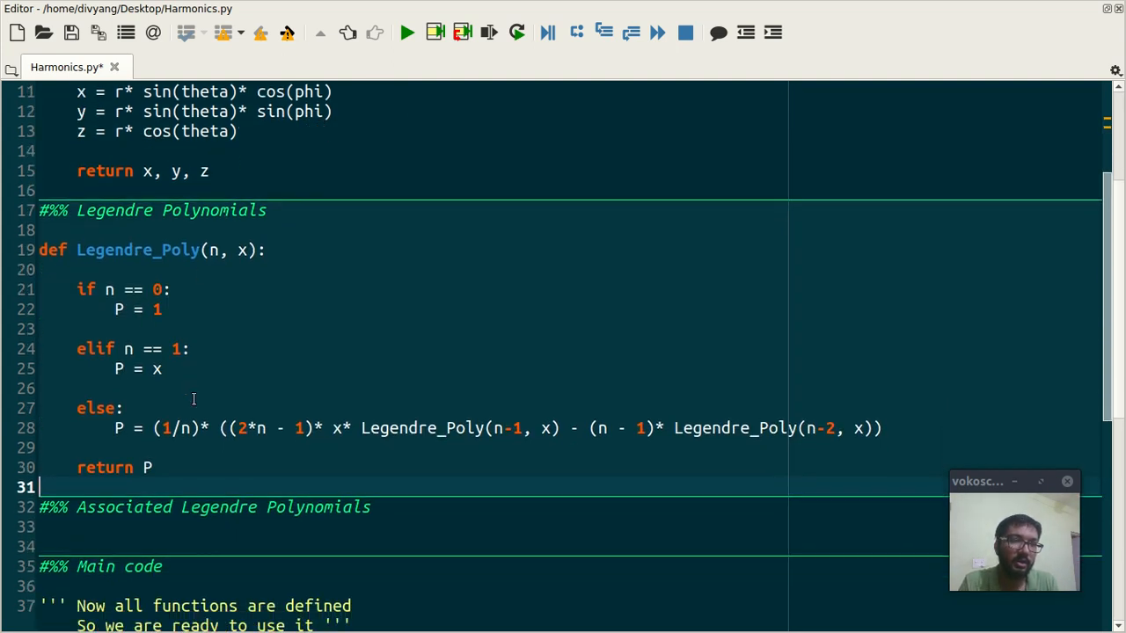
pyautogui.scroll(-4, 194, 395)
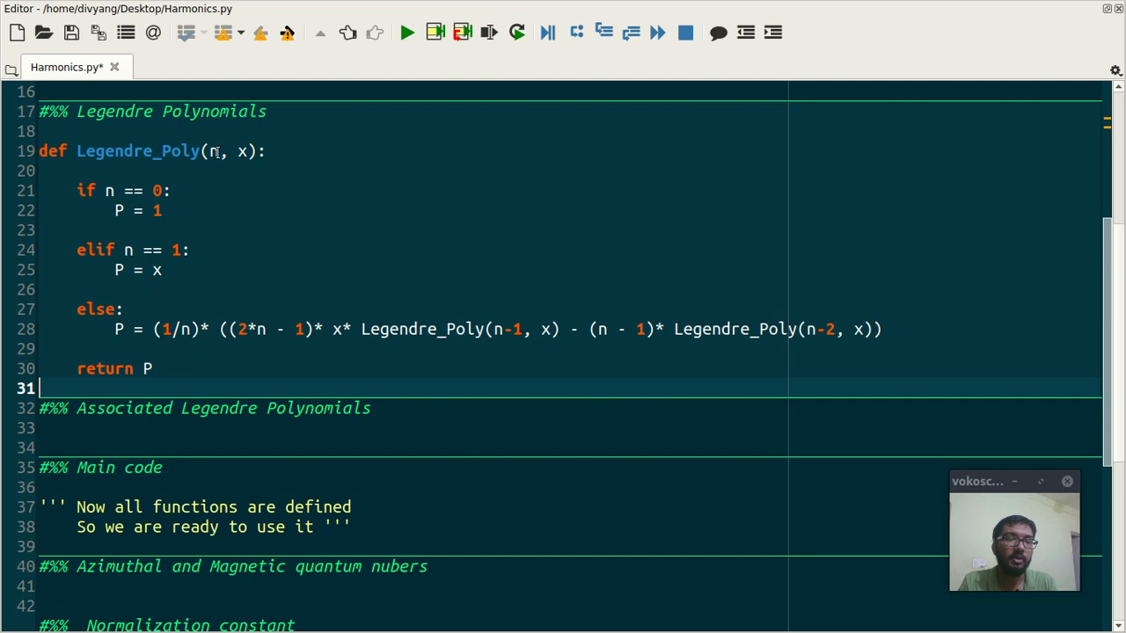
# - Review the Legendre_Poly definition, its argument x and the P = 1 line, then leave Spyder
pyautogui.click(251, 151)
pyautogui.doubleClick(243, 152)
pyautogui.click(224, 210)
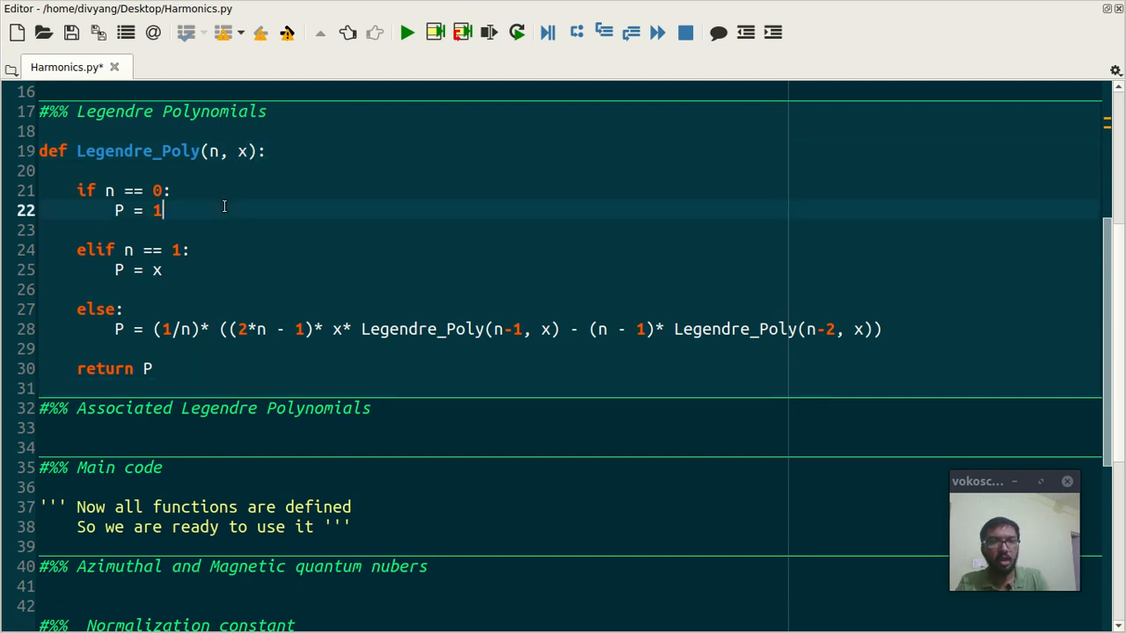
pyautogui.hotkey('alt', 'Tab')
# - Consult the Recursion relations section of Wikipedia's Legendre polynomials article
pyautogui.press('Tab')
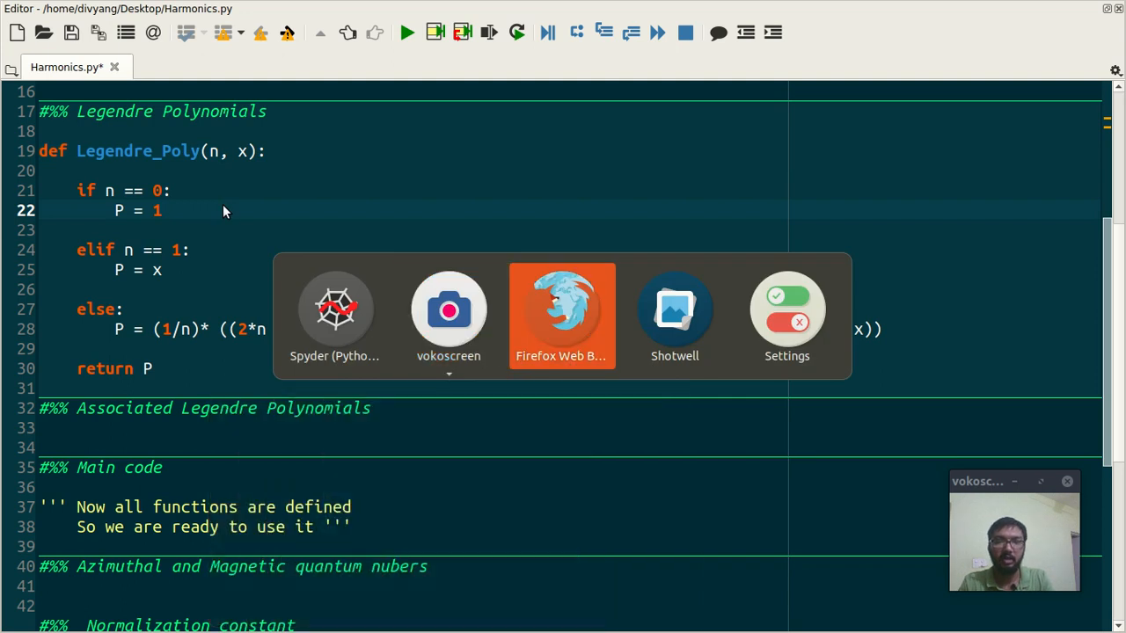
pyautogui.click(264, 37)
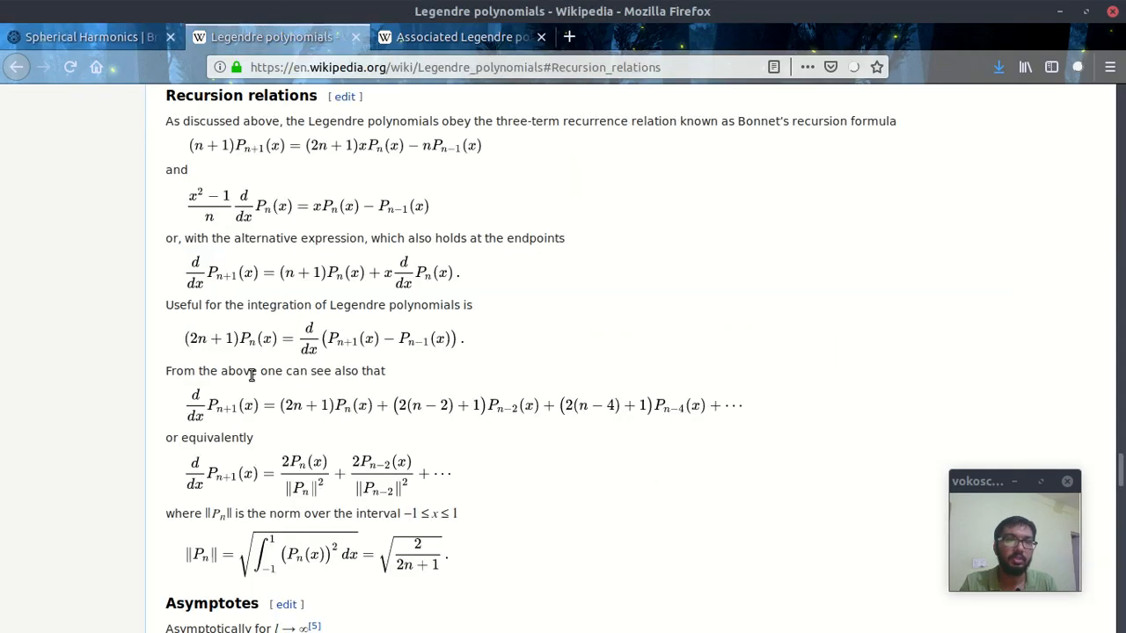
pyautogui.scroll(15, 250, 379)
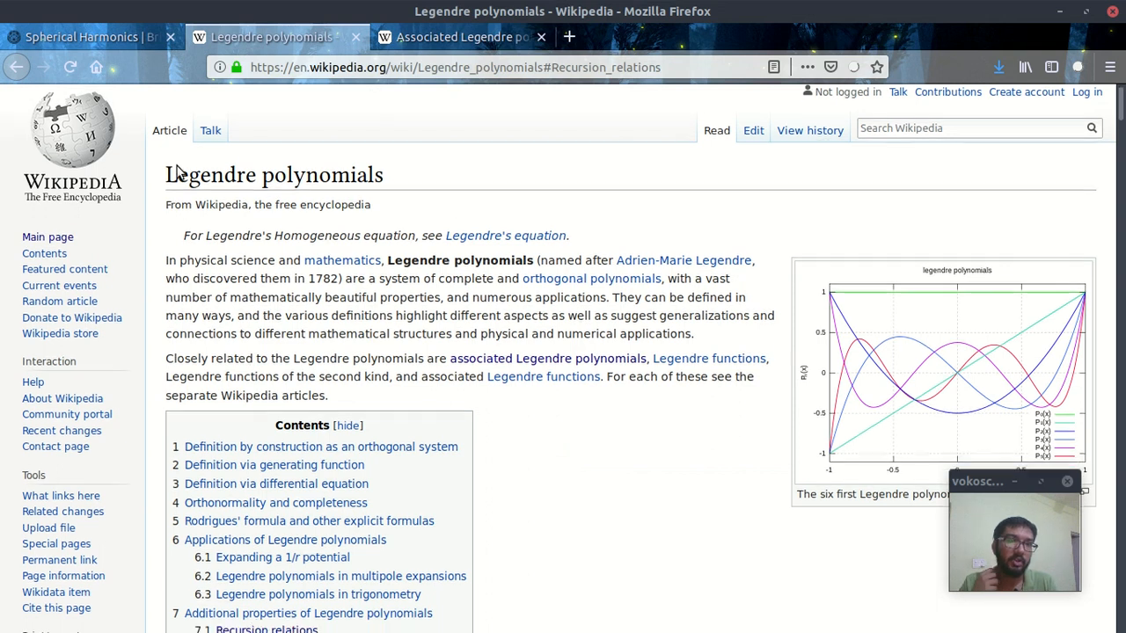
pyautogui.scroll(-1, 176, 169)
pyautogui.scroll(-1, 243, 217)
pyautogui.scroll(-3, 242, 217)
pyautogui.scroll(-2, 243, 217)
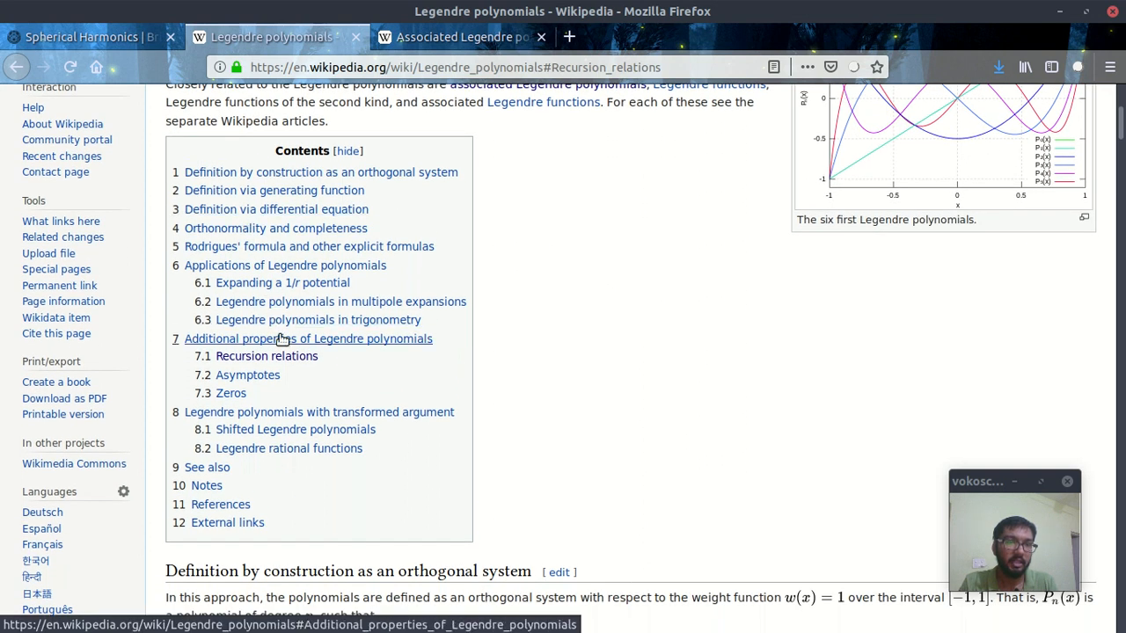
pyautogui.click(266, 355)
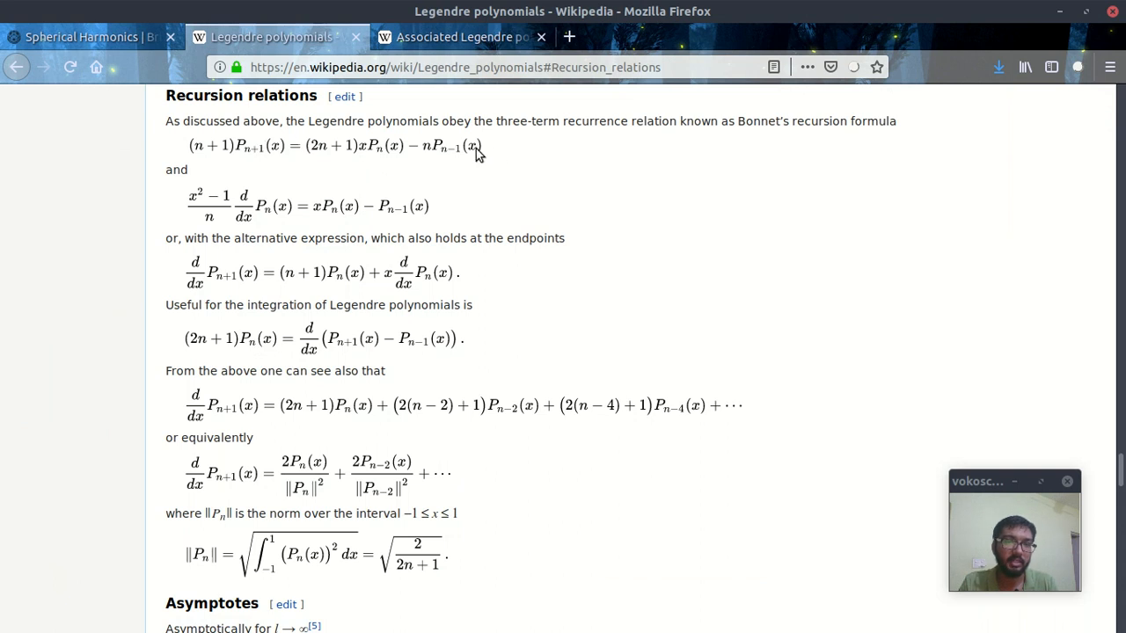
# - Back in Spyder, paste the Asso_Leg function into the Associated Legendre Polynomials cell
pyautogui.hotkey('alt', 'Tab')
pyautogui.scroll(-3, 330, 210)
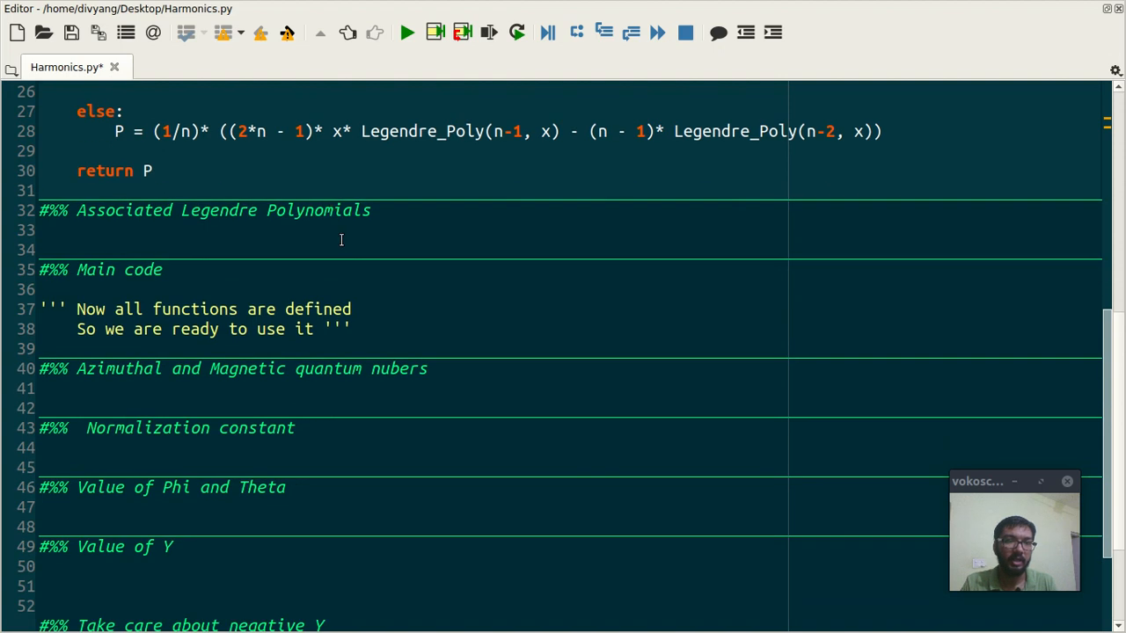
pyautogui.click(341, 241)
pyautogui.write('def Asso_Leg(l, m, x):      try:         if m == 0:             P = Legendre_Poly(l, x)          elif m > 0:             P = (1/ sqrt(1 - x**2))* ((l-m+1)* x* Asso_Leg(l, m-1, x) \\                                     - (l+m-1)* Asso_Leg(l-1, m-1, x) )          elif m < 0:             m = abs(m)             P = ((-1)**m) * (factorial(l - m)/ factorial(l + m))* Asso_Leg(l, m, x)      except ZeroDivisionError:         P = 0      return P')
pyautogui.scroll(-2, 340, 238)
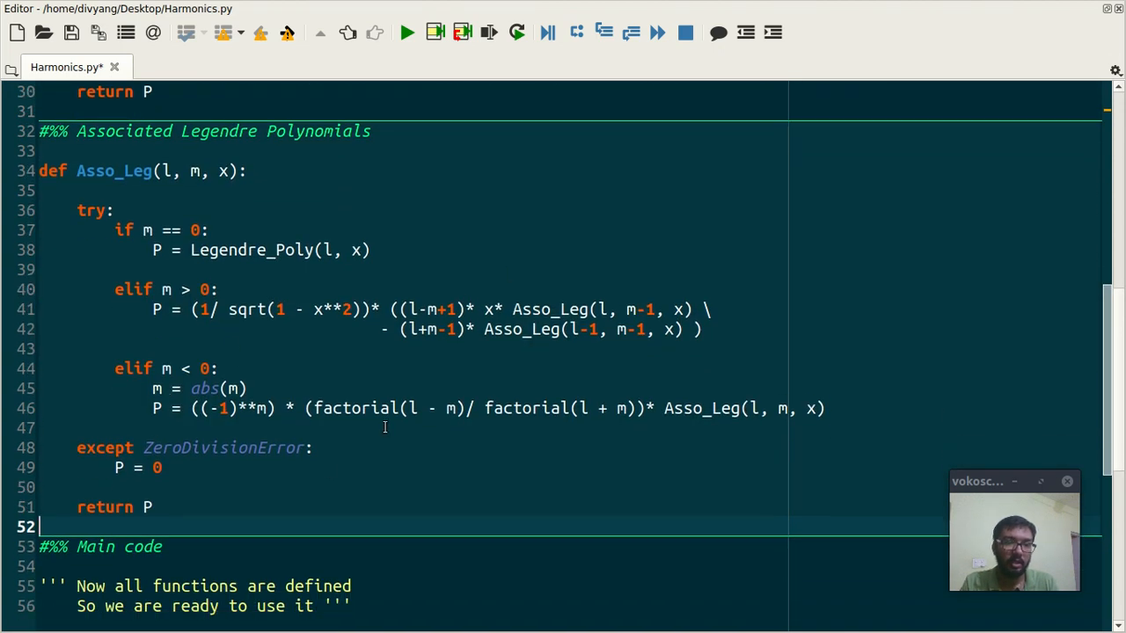
pyautogui.hotkey('alt', 'Tab')
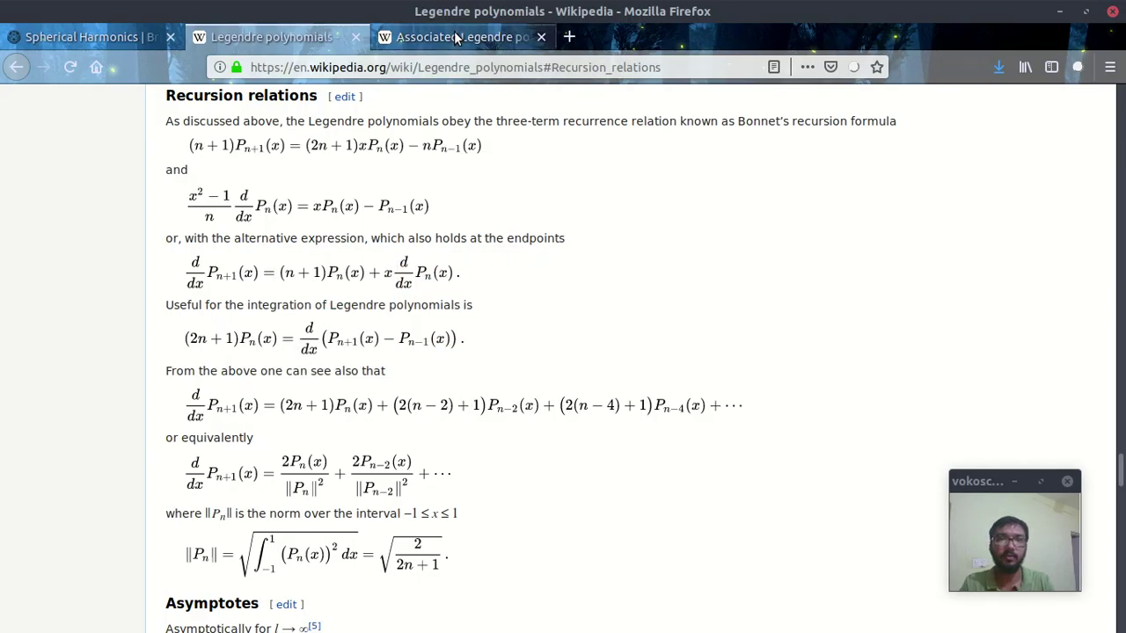
pyautogui.click(450, 37)
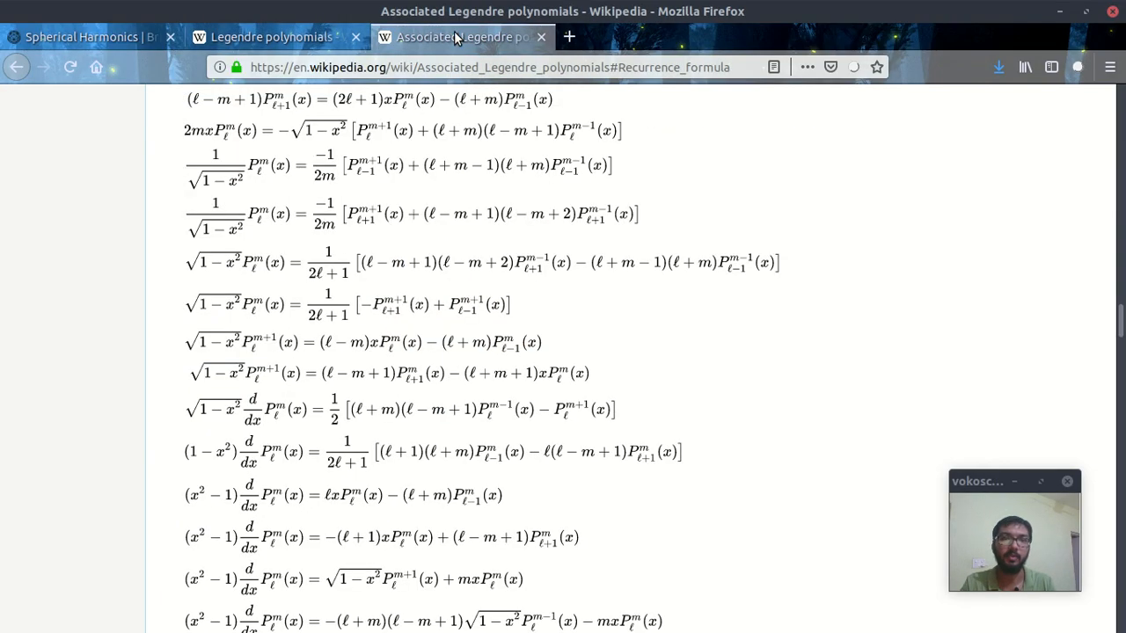
pyautogui.scroll(2, 338, 286)
pyautogui.scroll(1, 339, 286)
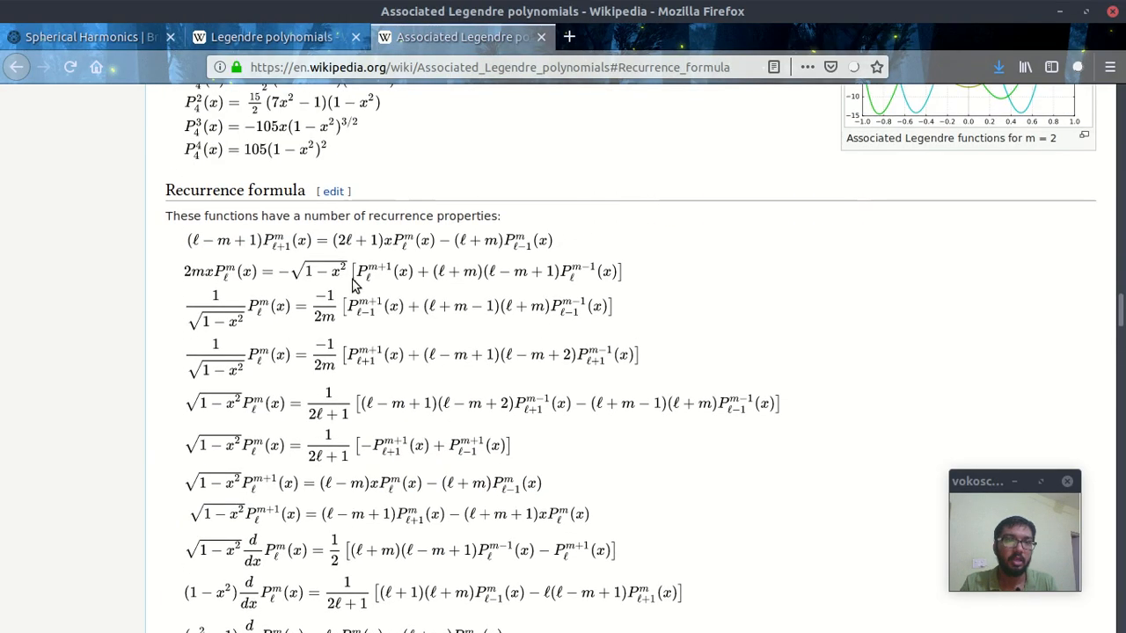
pyautogui.scroll(-2, 288, 255)
pyautogui.scroll(-1, 288, 299)
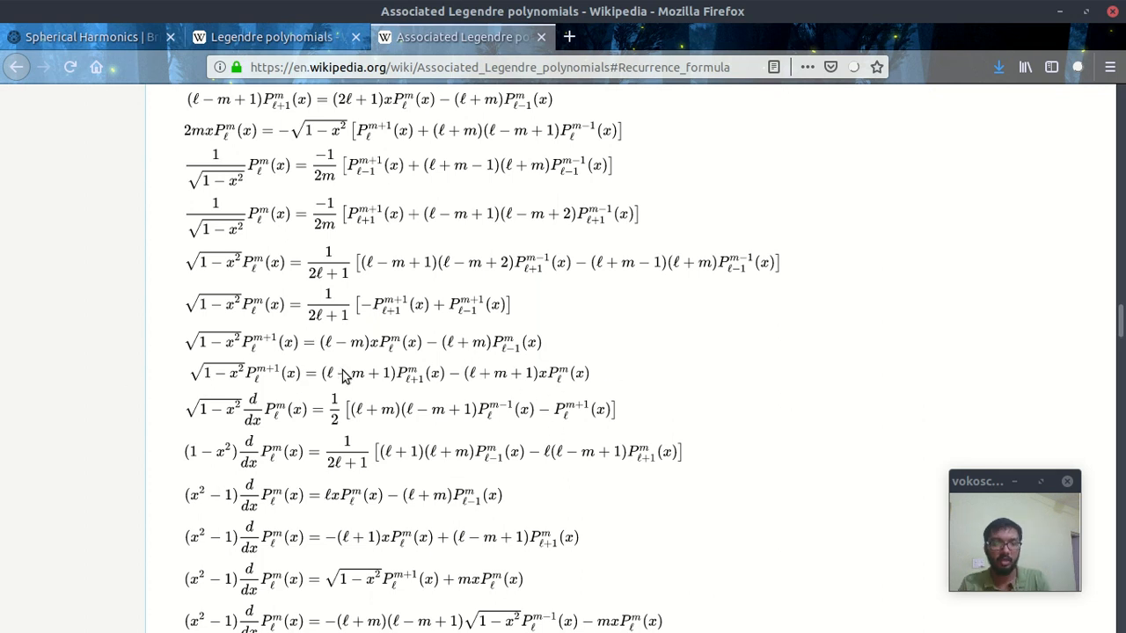
pyautogui.hotkey('alt', 'Tab')
pyautogui.scroll(-2, 327, 370)
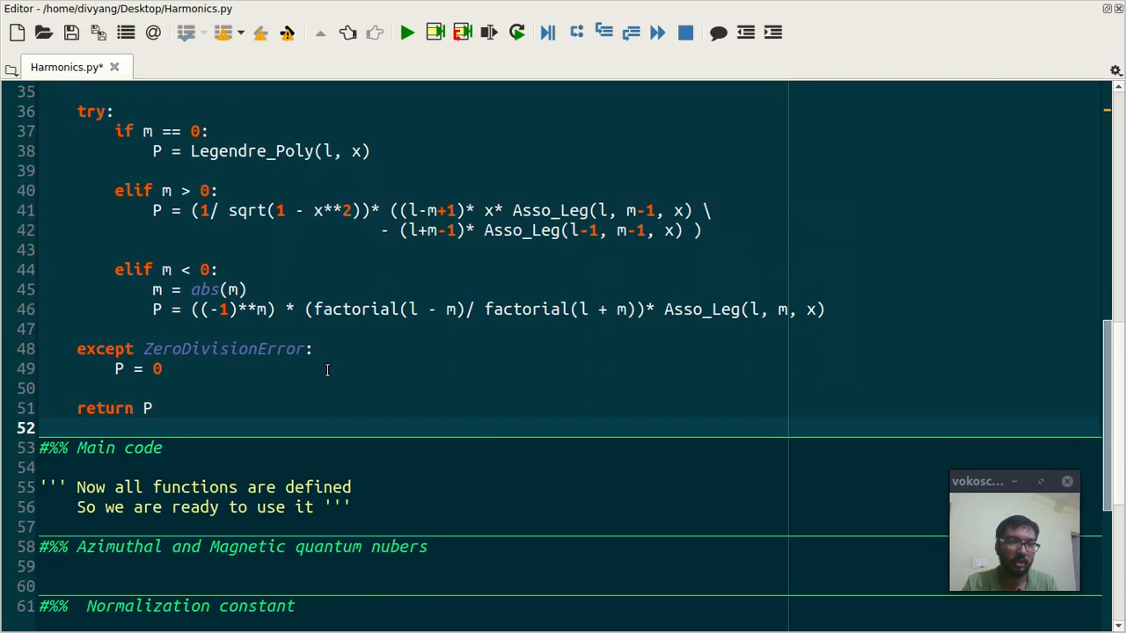
pyautogui.scroll(-2, 327, 371)
# - Paste the code reading l and m with range checks, highlighting the l and m variables
pyautogui.click(300, 431)
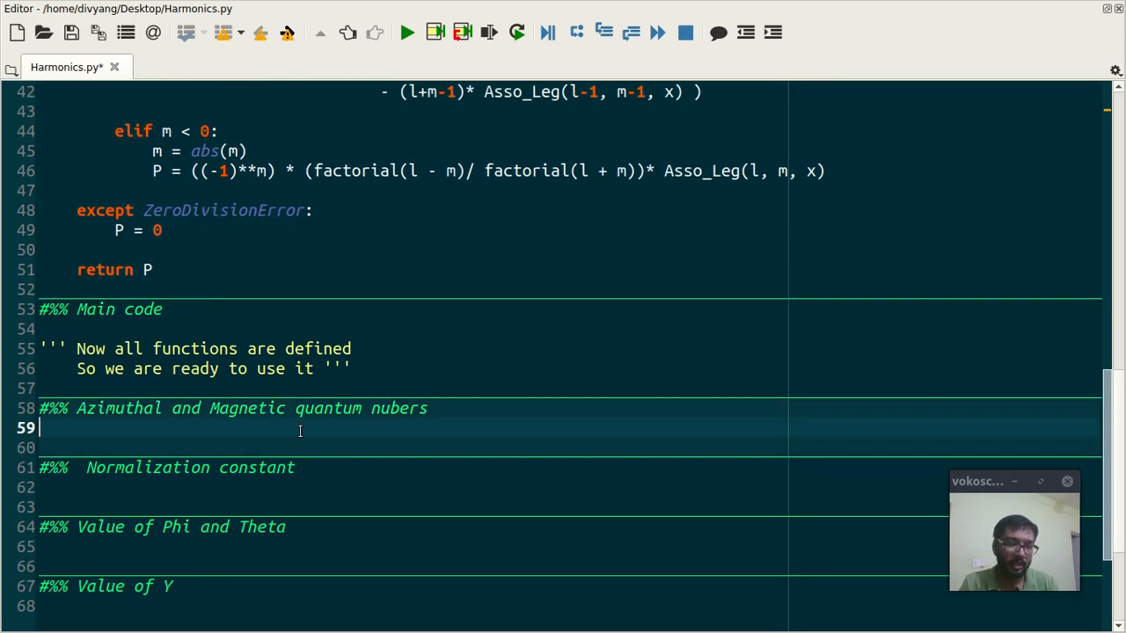
pyautogui.write('l = int(input(\'Azimuthal quantum number "l": \'))  if l < 0:     print(\'"l" can not be a negative number\')  m = int(input(\'Magnetic quantum number "m": \'))  if m > l or m < (-l):     print(\'quntum number "m" belong to "[-l,l]"\')')
pyautogui.scroll(-2, 300, 431)
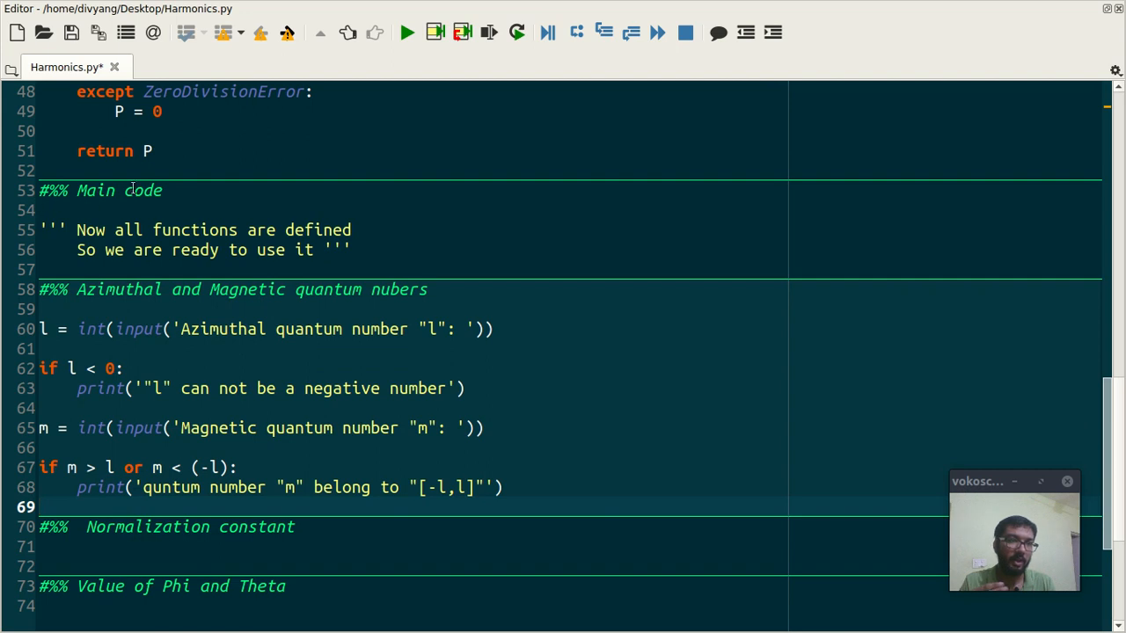
pyautogui.scroll(-2, 163, 190)
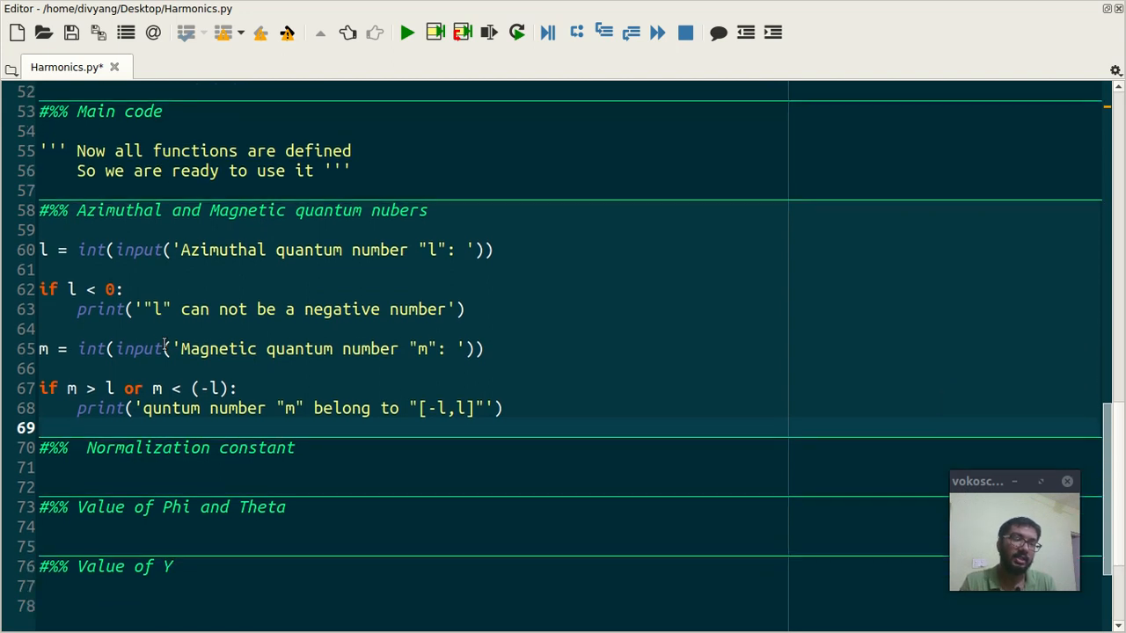
pyautogui.click(45, 250)
pyautogui.doubleClick(46, 249)
pyautogui.doubleClick(44, 350)
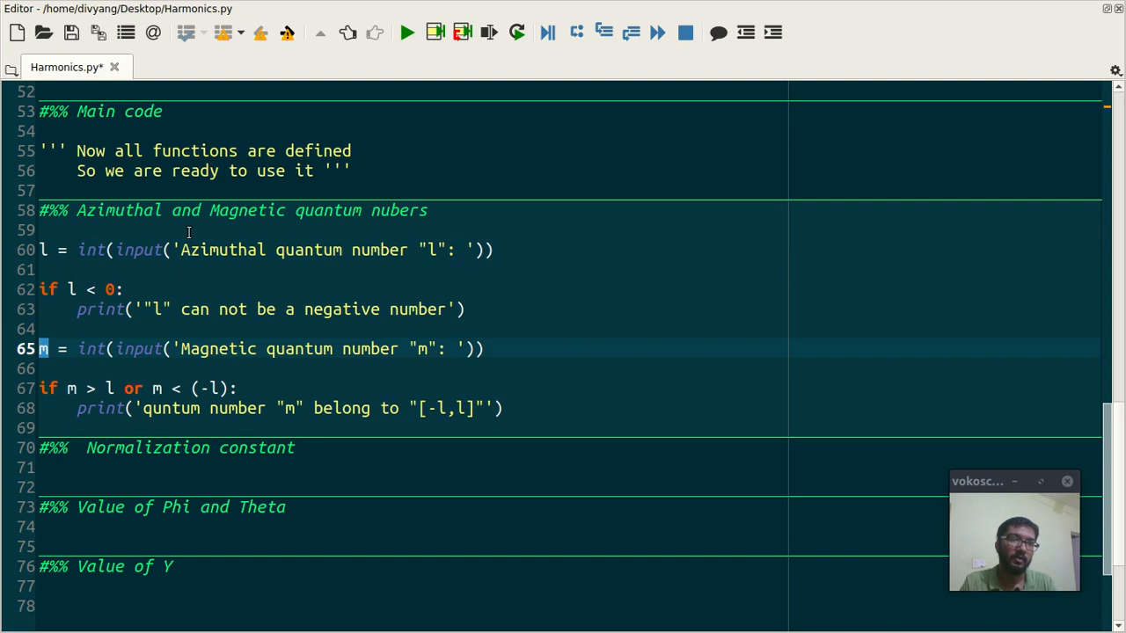
pyautogui.scroll(-2, 209, 255)
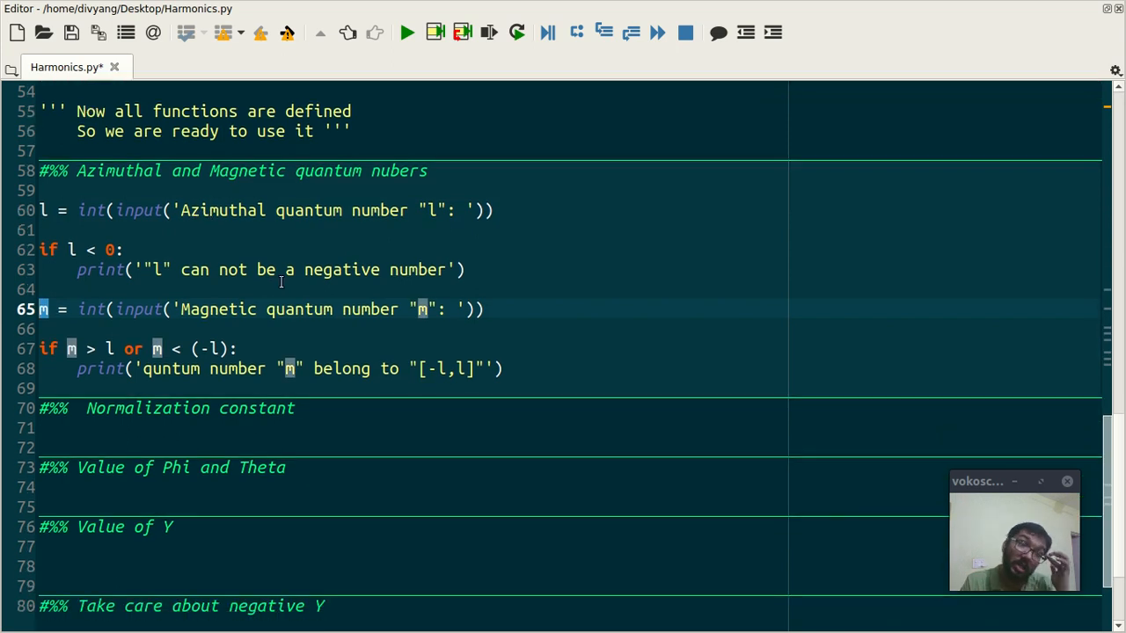
pyautogui.click(348, 421)
# - Paste the normalization constant K formula and the phi and theta meshgrid code
pyautogui.write('K = sqrt( ((2*l + 1)* factorial(l - abs(m)))/ (4* pi* factorial(l + abs(m))) )')
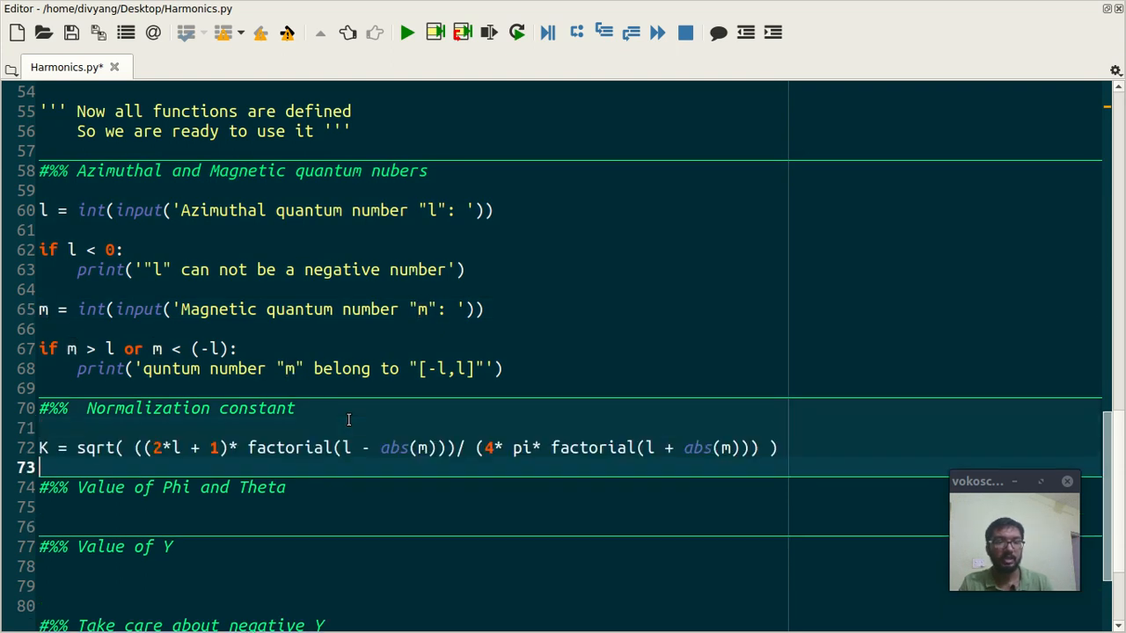
pyautogui.scroll(-3, 348, 421)
pyautogui.scroll(-2, 348, 420)
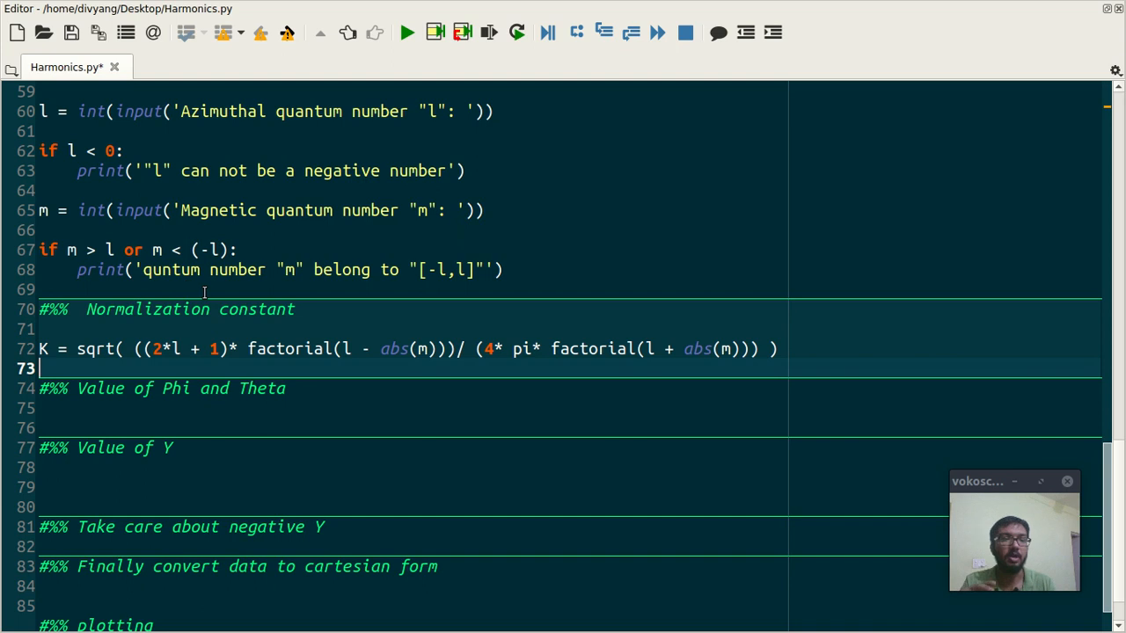
pyautogui.scroll(-3, 188, 289)
pyautogui.click(167, 348)
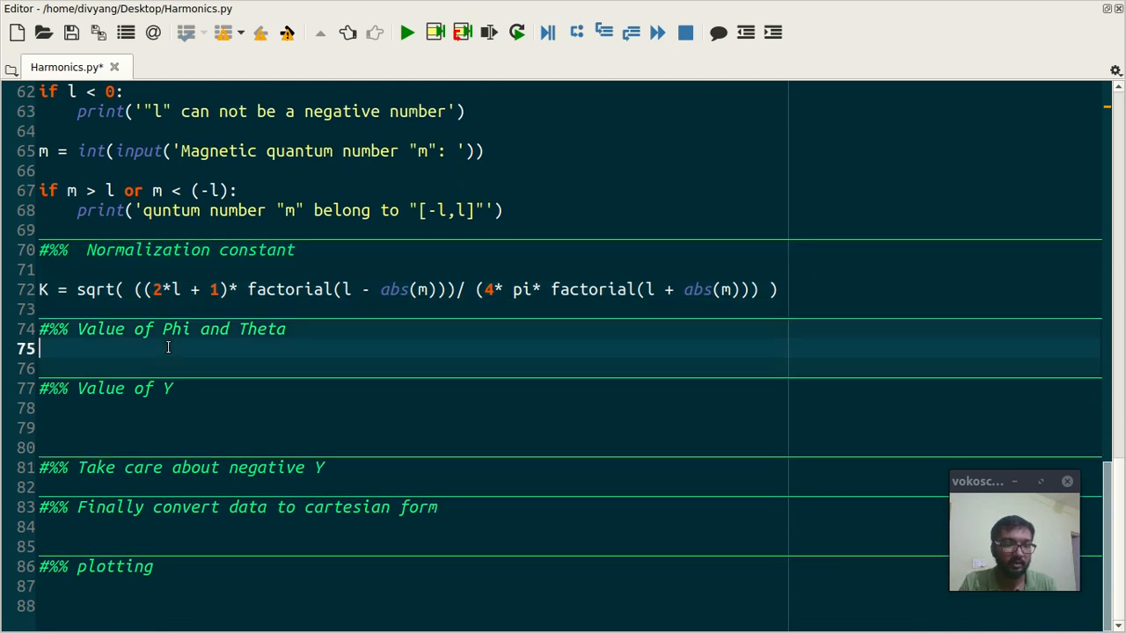
pyautogui.write('phi = linspace(0, 2* pi, 100) tht = linspace(0, pi, 100)  Phi, Tht = meshgrid(phi, tht)')
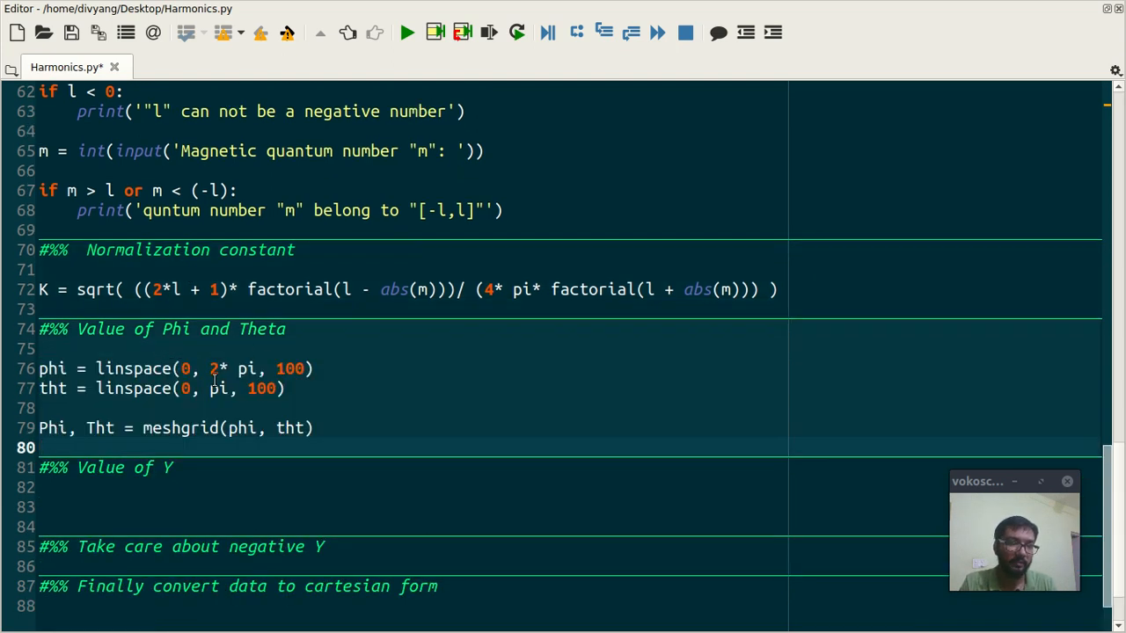
pyautogui.scroll(-2, 269, 335)
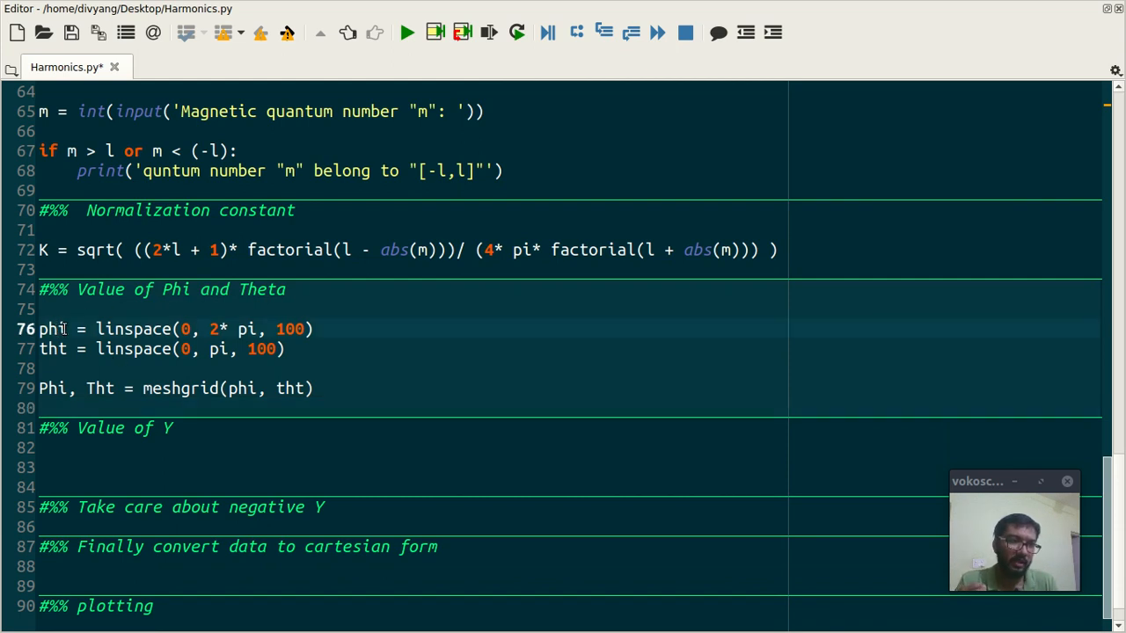
# - Show where phi and tht are used, then move into the empty Value of Y section
pyautogui.doubleClick(62, 329)
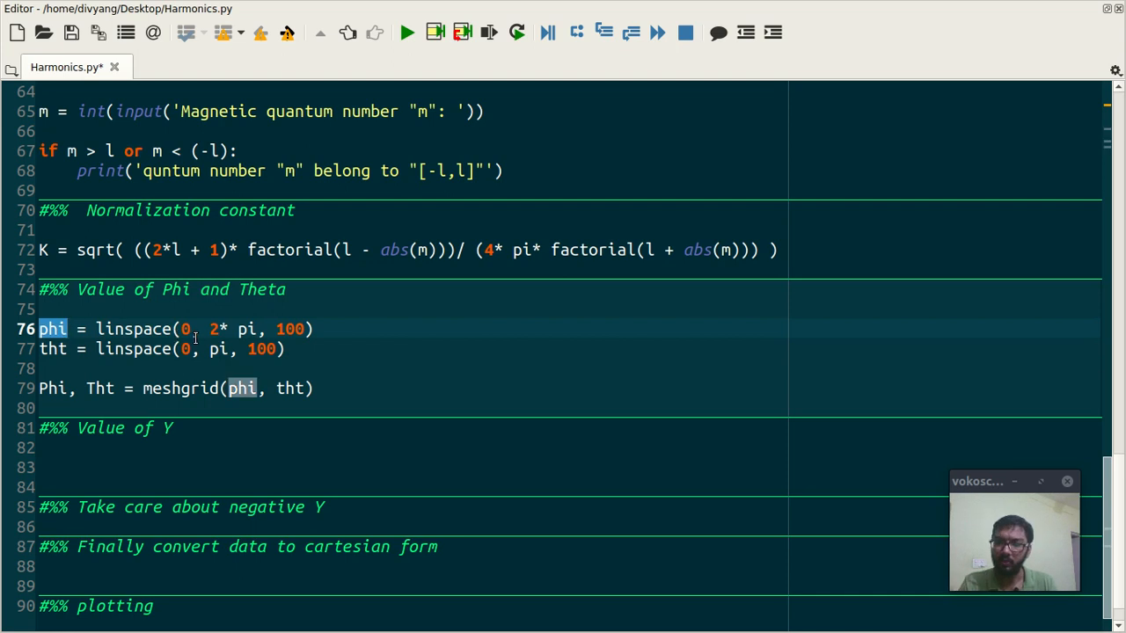
pyautogui.click(69, 349)
pyautogui.doubleClick(54, 349)
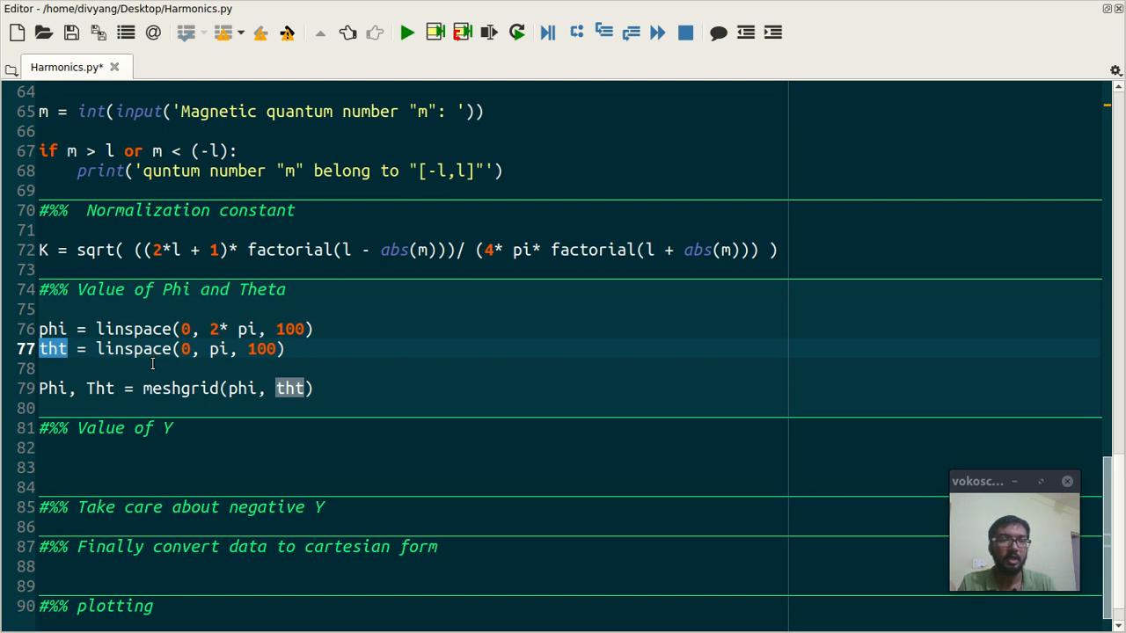
pyautogui.scroll(-1, 154, 359)
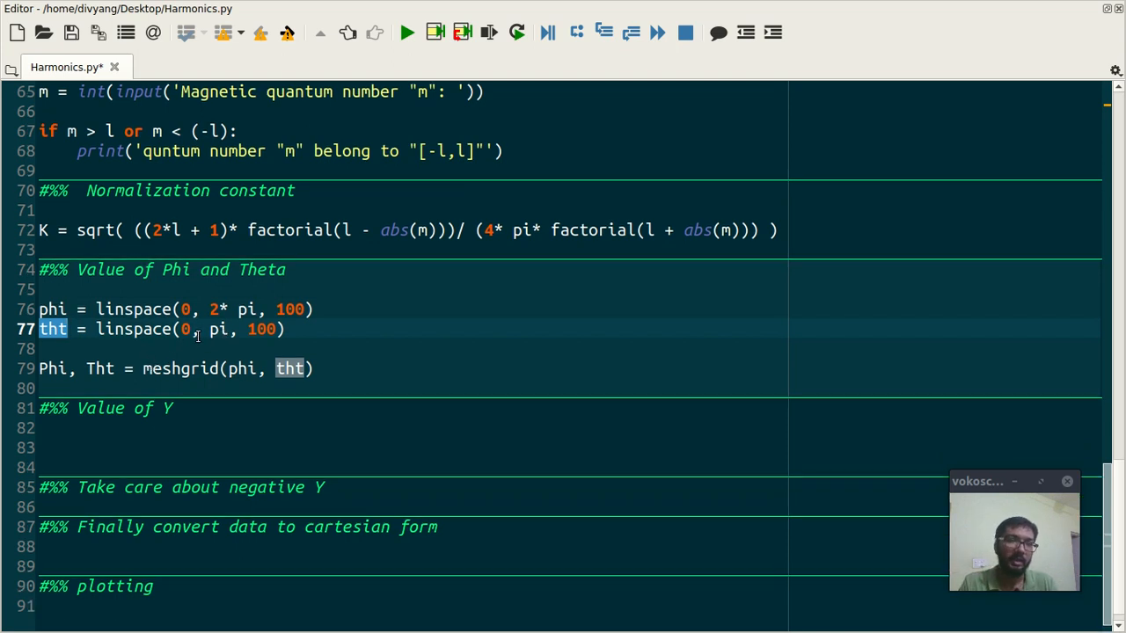
pyautogui.scroll(-1, 200, 331)
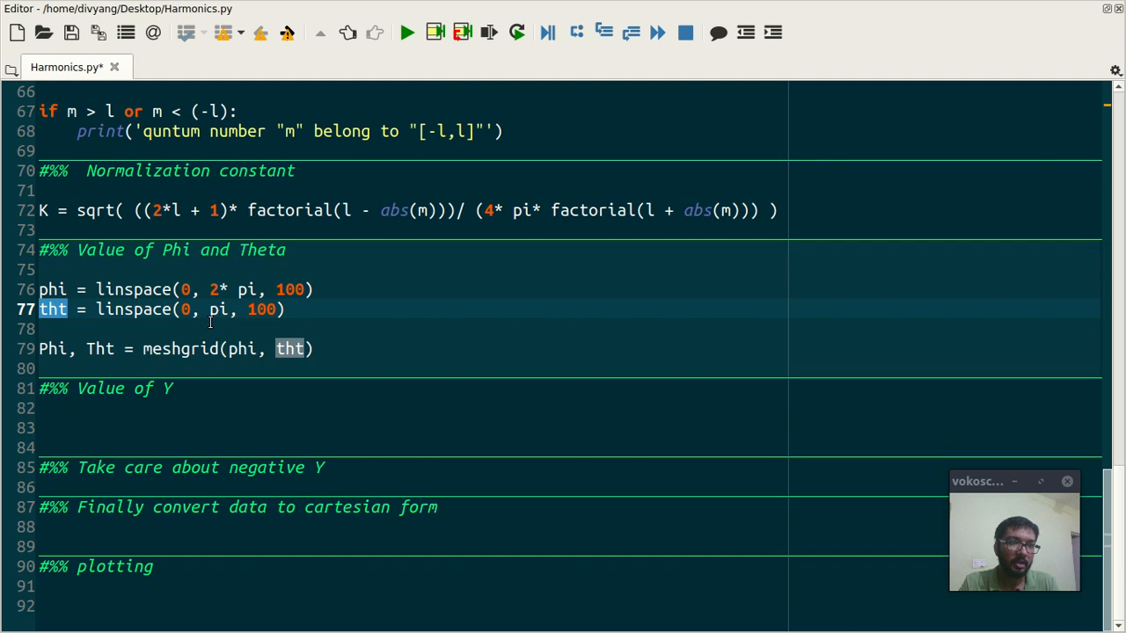
pyautogui.click(207, 440)
pyautogui.write('p, q = shape(Phi) Y    = zeros([p, q])  for i in range(0 + 1, p - 1):     for j in range(0 + 1, q - 1):          if m > 0:              Y[i, j] = sqrt(2)* K* cos(m* Phi[i, j])* Asso_Leg(l, m, cos(Tht[i, j]))          elif m < 0:              Y[i, j] = sqrt(2)* K* sin(abs(m)* Phi[i, j])* Asso_Leg(l, abs(m), cos(Tht[i, j]))          elif m == 0:              Y[i, j] = K* Legendre_Poly(l, cos(Tht[i, j]))')
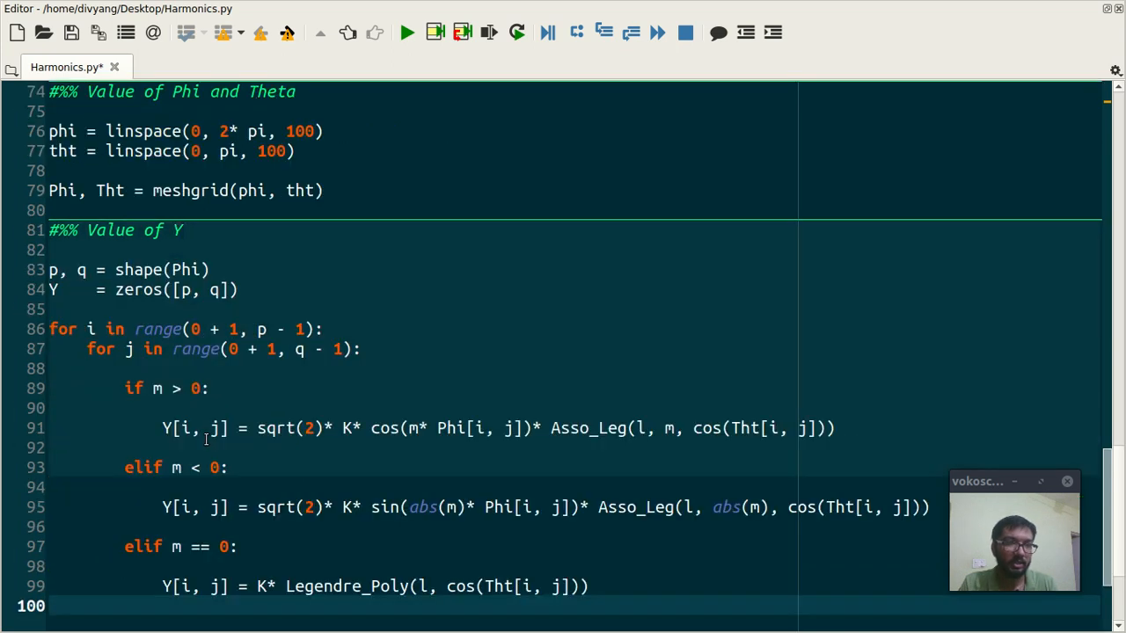
pyautogui.scroll(-4, 40, 267)
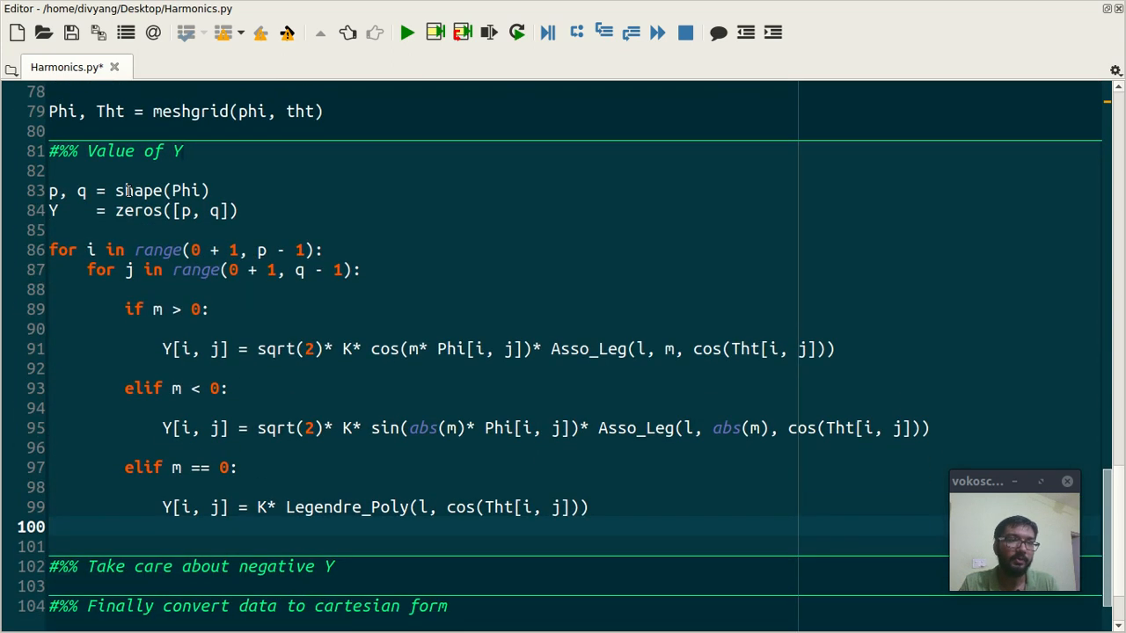
pyautogui.doubleClick(177, 151)
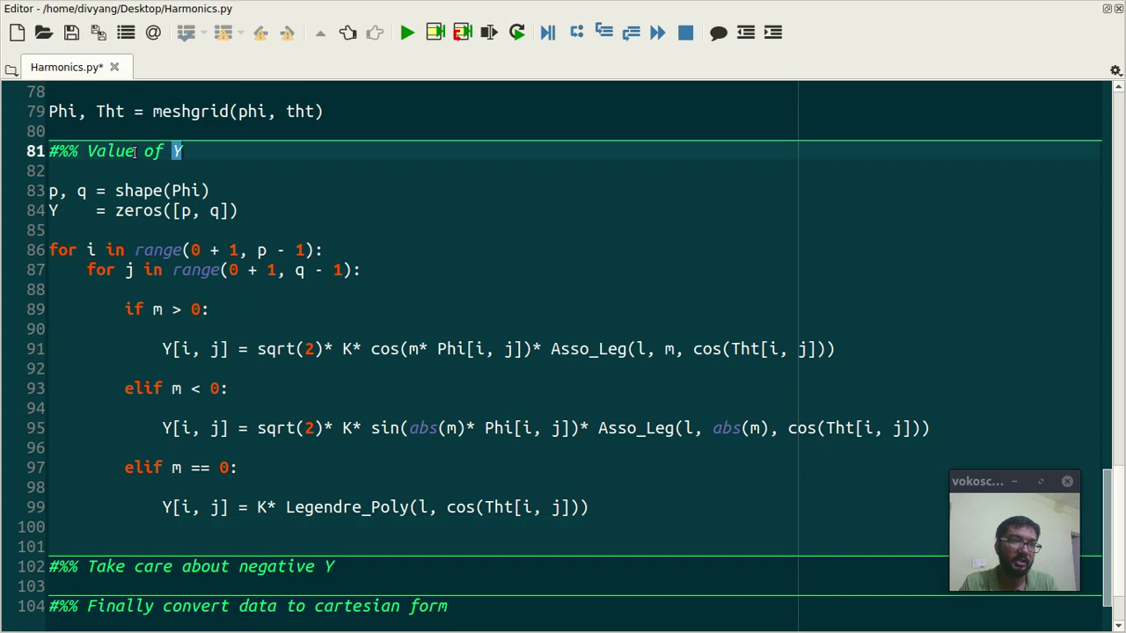
pyautogui.scroll(-3, 139, 204)
pyautogui.click(143, 210)
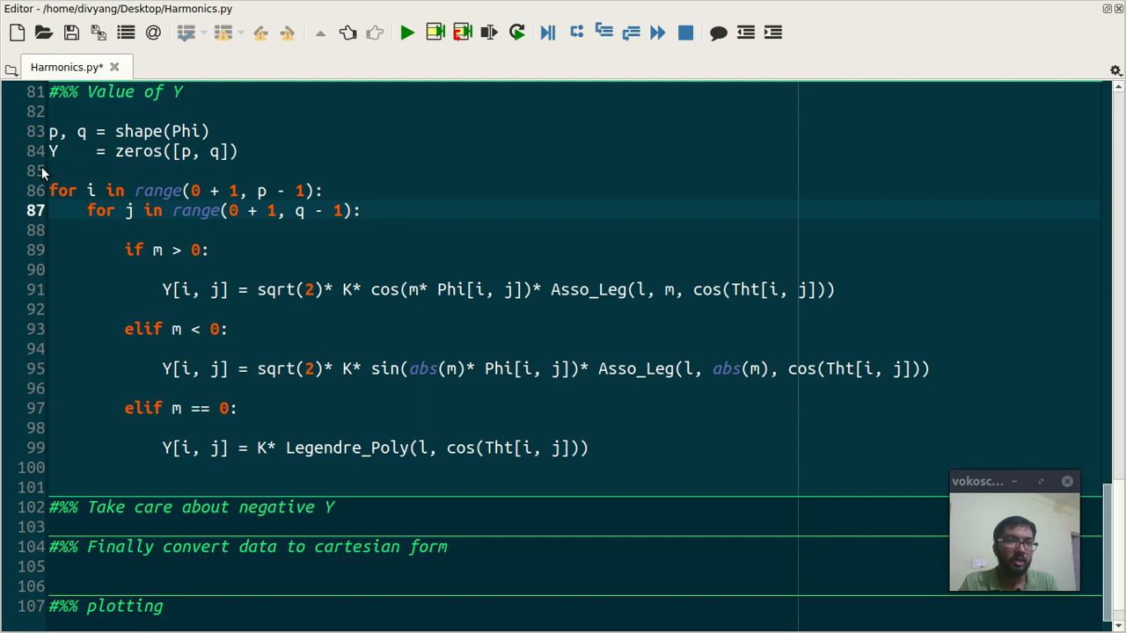
pyautogui.scroll(-1, 204, 253)
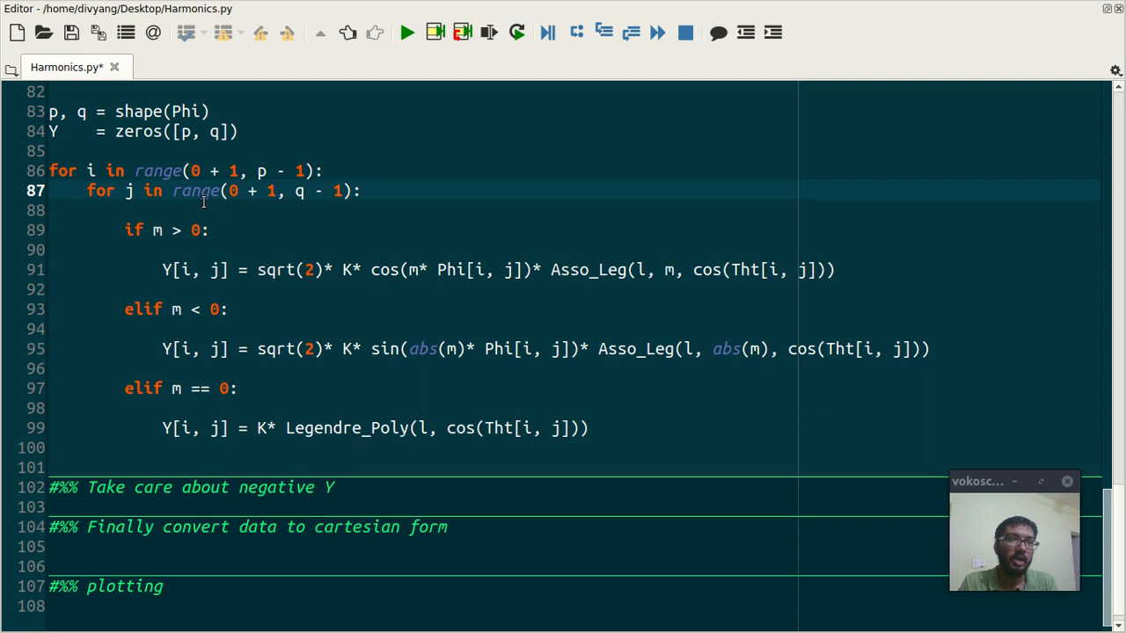
pyautogui.moveTo(437, 269); pyautogui.dragTo(505, 269)
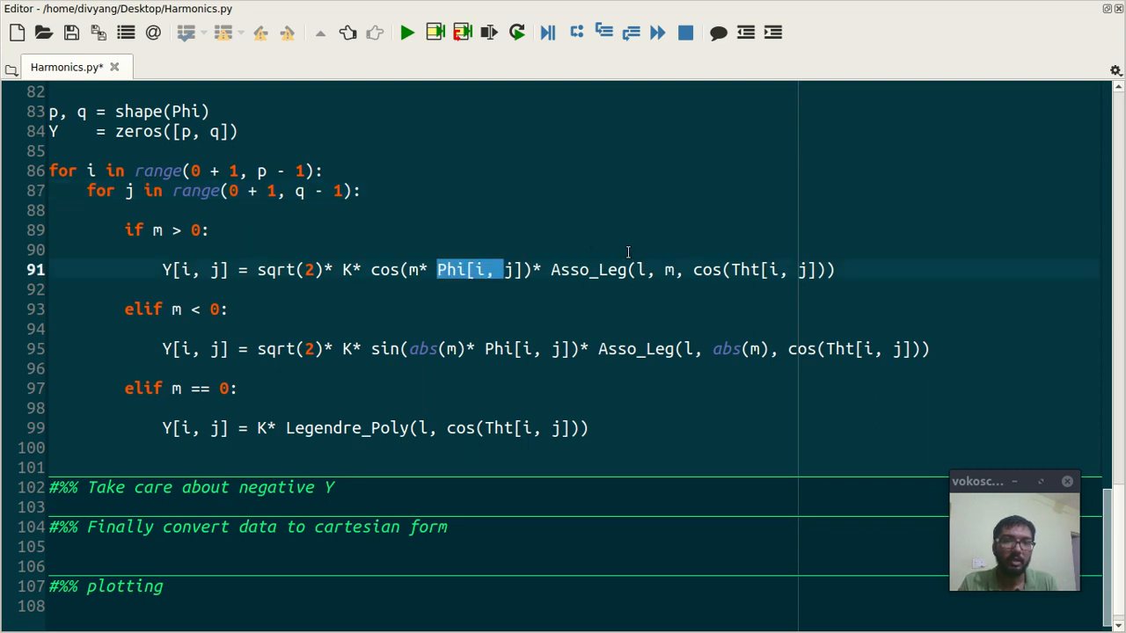
pyautogui.click(741, 269)
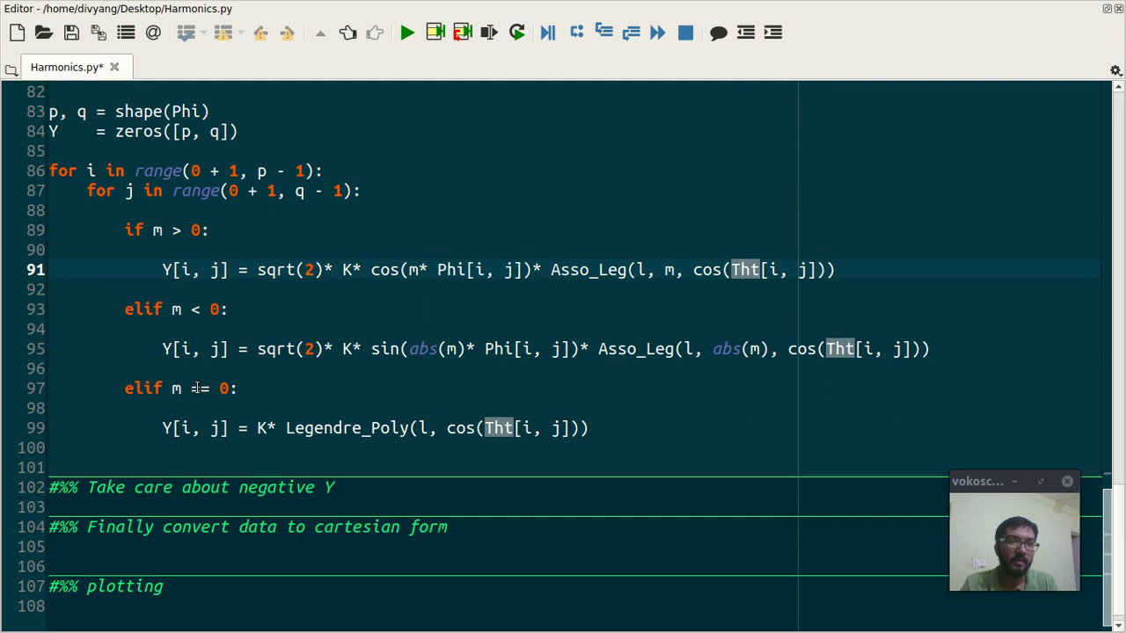
pyautogui.scroll(-1, 197, 388)
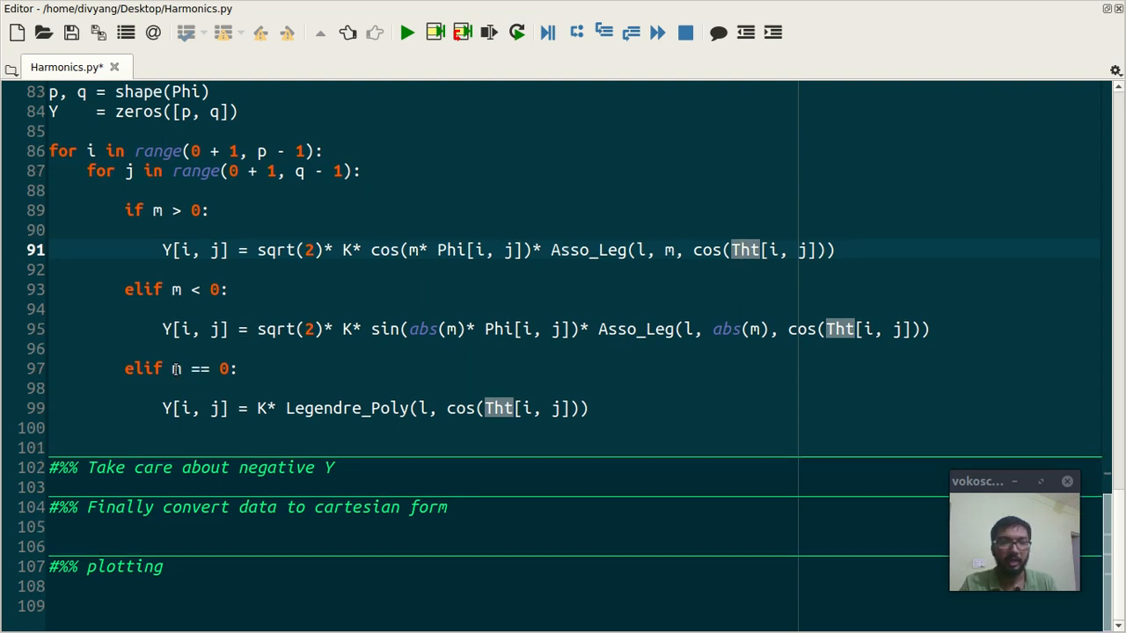
pyautogui.moveTo(251, 408); pyautogui.dragTo(479, 409)
pyautogui.click(227, 408)
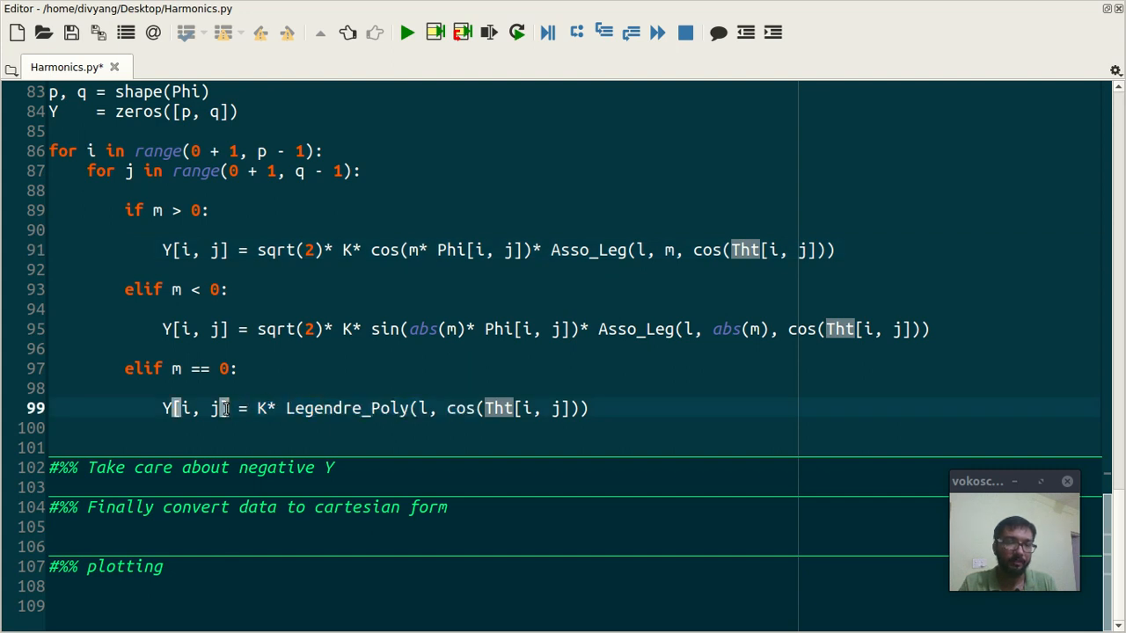
pyautogui.click(355, 466)
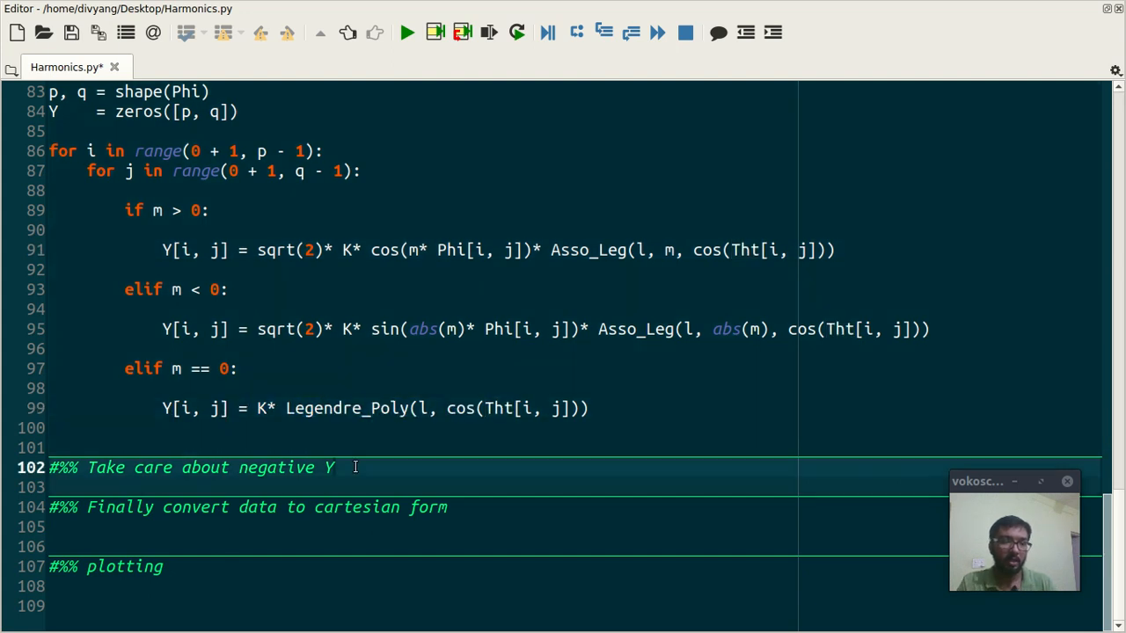
# - Paste the loop adding pi to Tht where Y is negative and highlight Y in shape(Y)
pyautogui.write('p, q = shape(Y)  for i in range(0, p):     for j in range(0, q):          if Y[i, j] < 0:             Tht[i, j] = Tht[i, j] + pi')
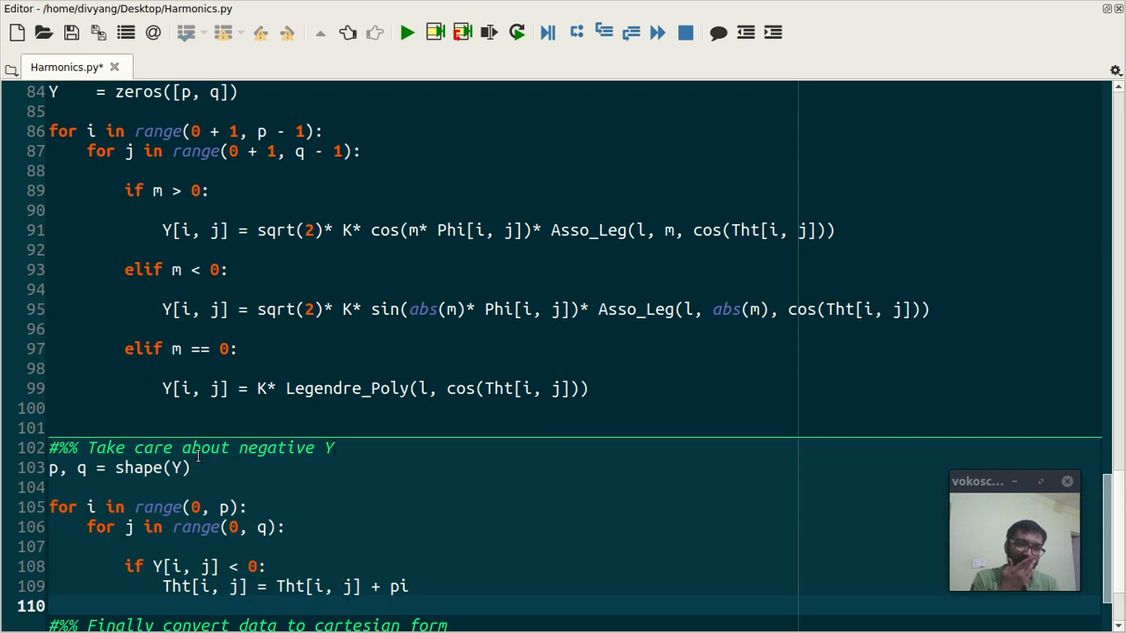
pyautogui.scroll(-2, 407, 447)
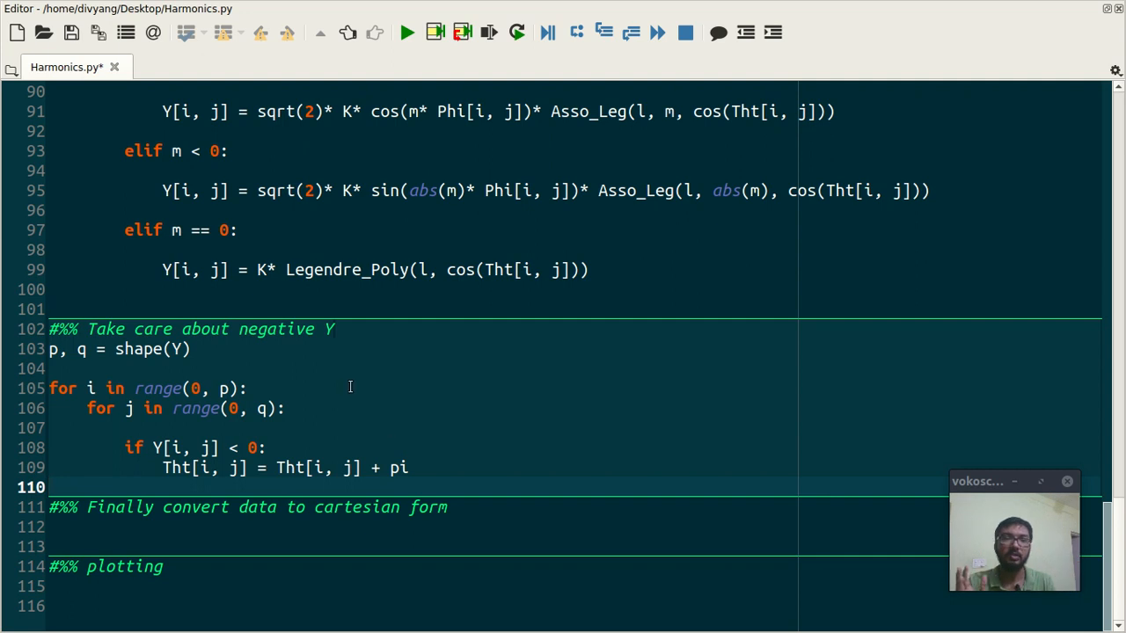
pyautogui.click(180, 349)
pyautogui.doubleClick(182, 349)
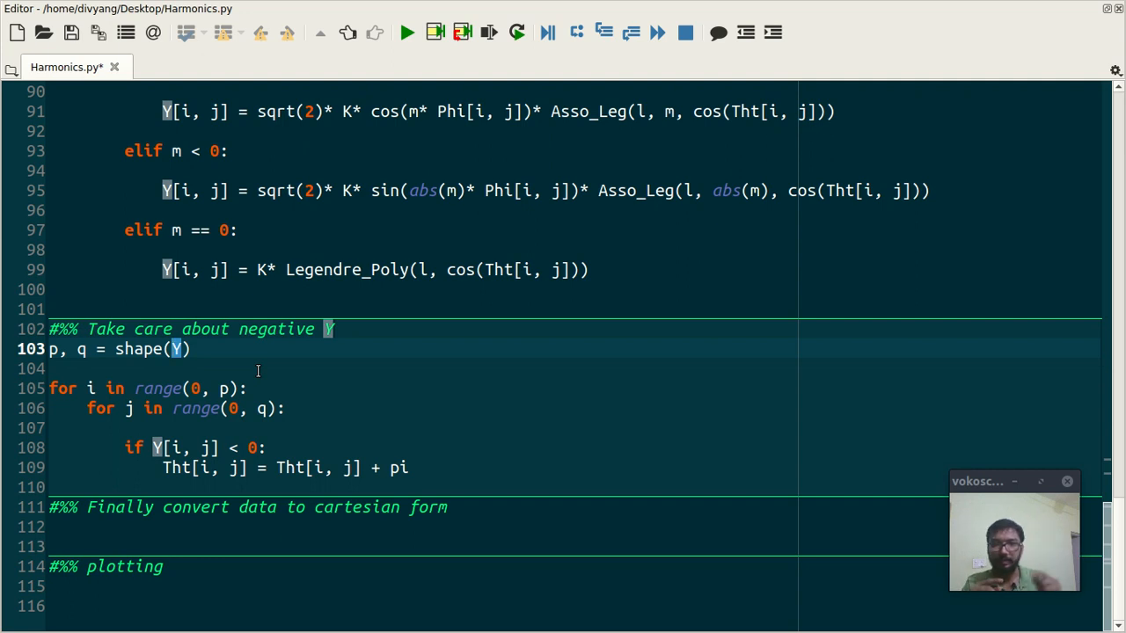
pyautogui.click(231, 376)
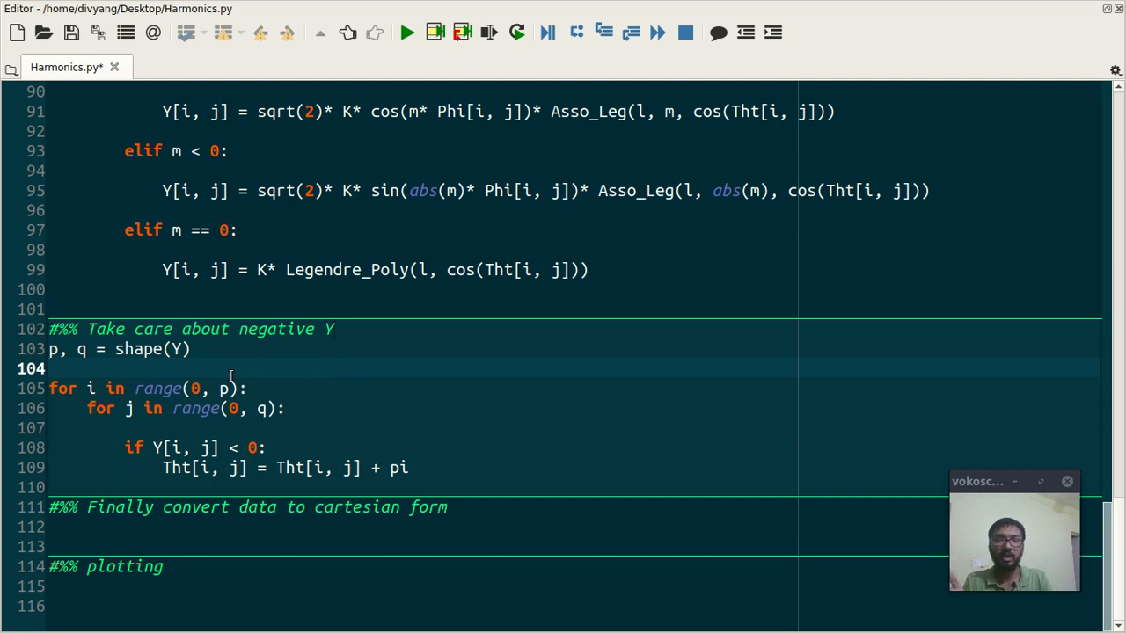
pyautogui.doubleClick(175, 349)
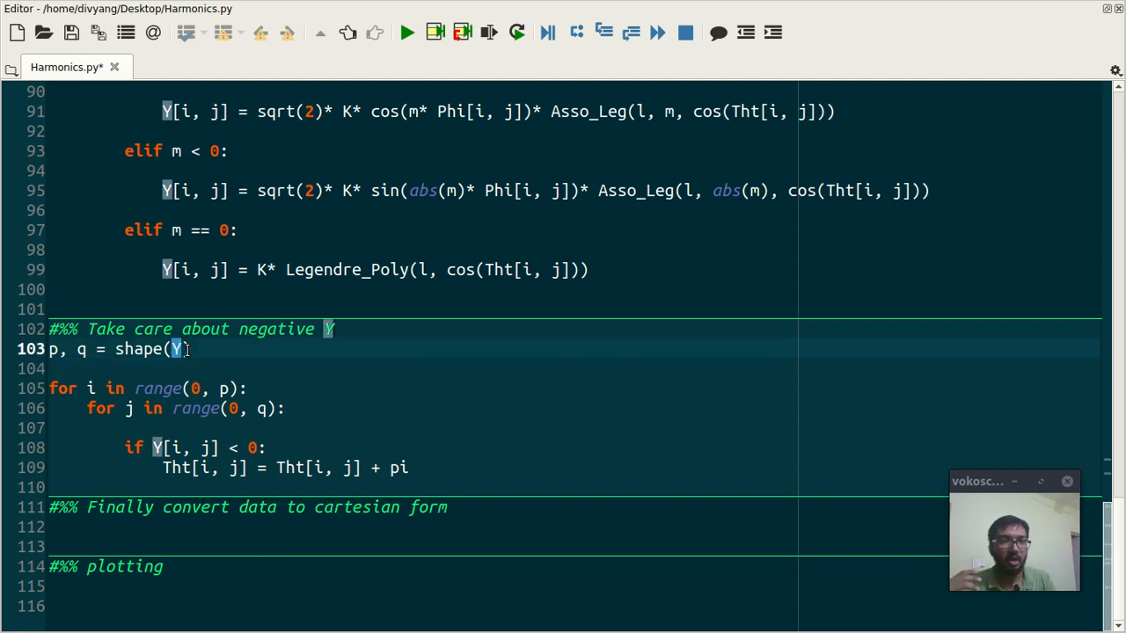
pyautogui.click(190, 349)
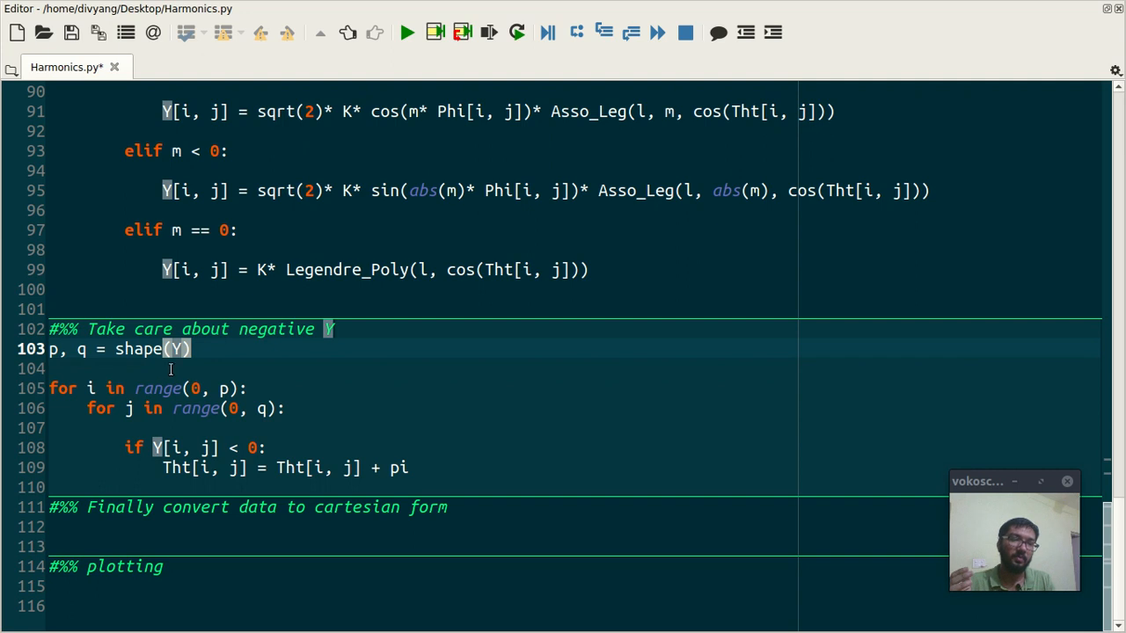
pyautogui.doubleClick(176, 349)
pyautogui.click(193, 376)
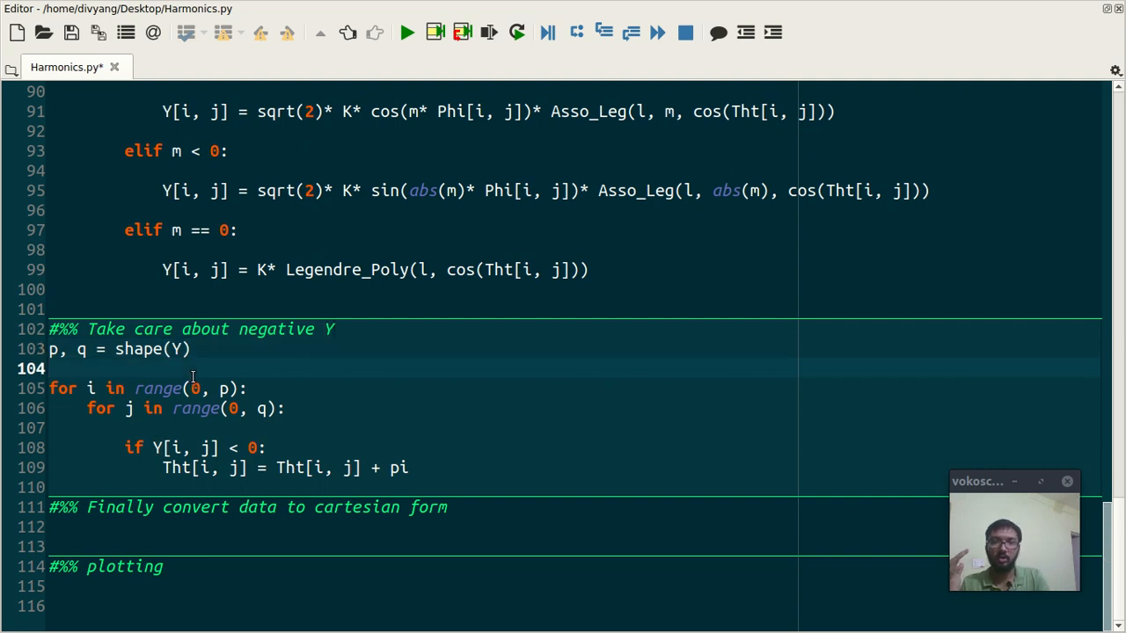
pyautogui.hotkey('alt', 'Tab')
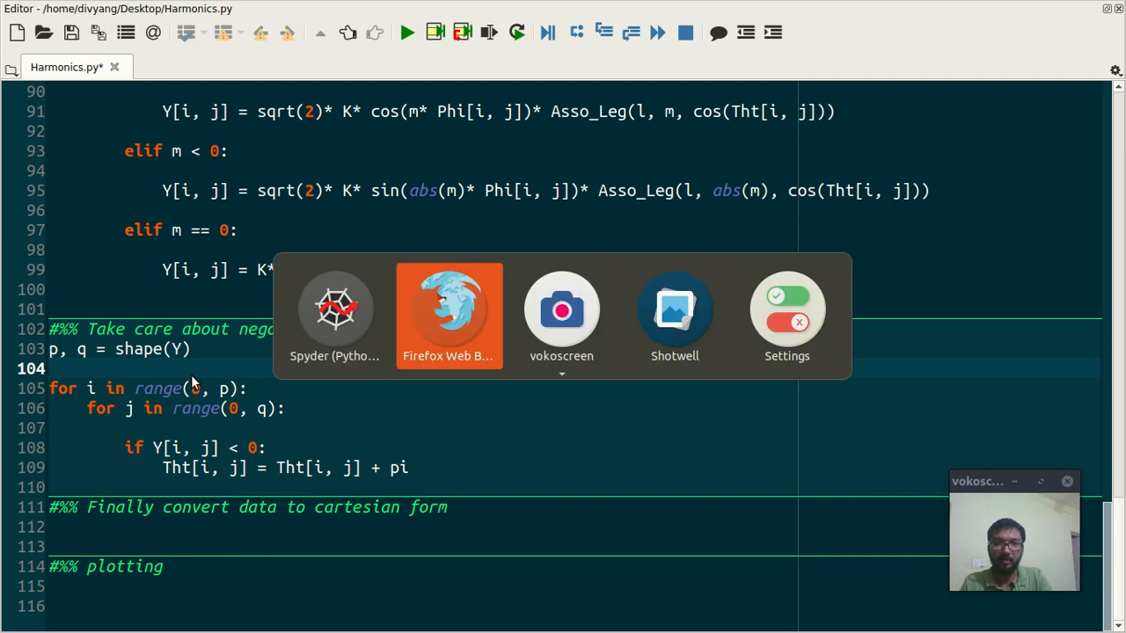
pyautogui.press('Tab')
pyautogui.press('Tab')
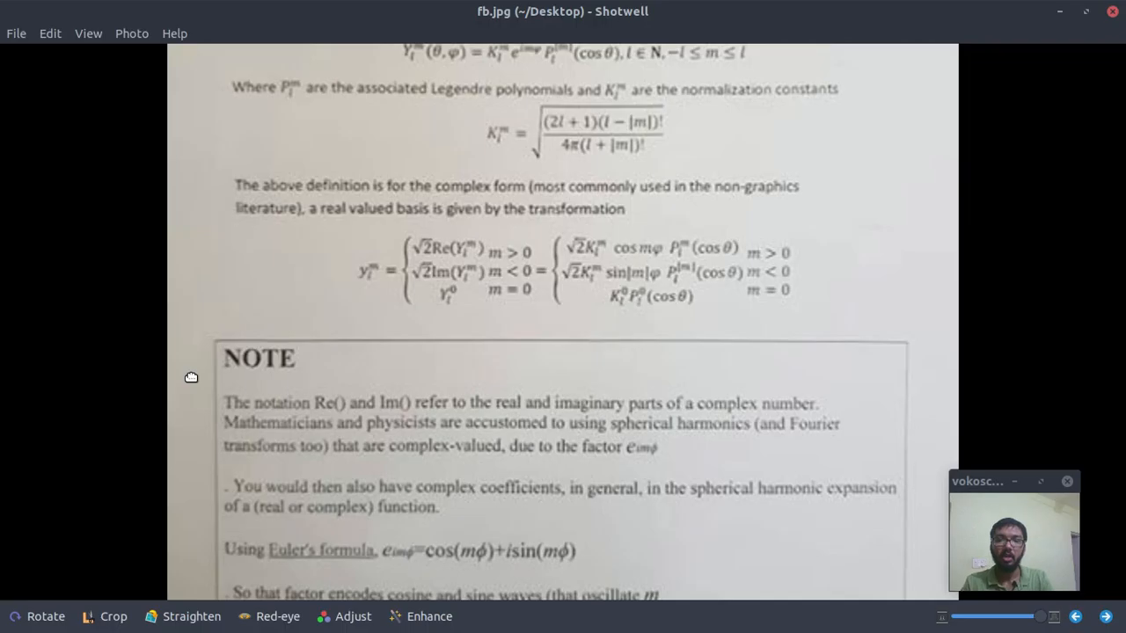
pyautogui.scroll(-3, 399, 401)
pyautogui.press('Right')
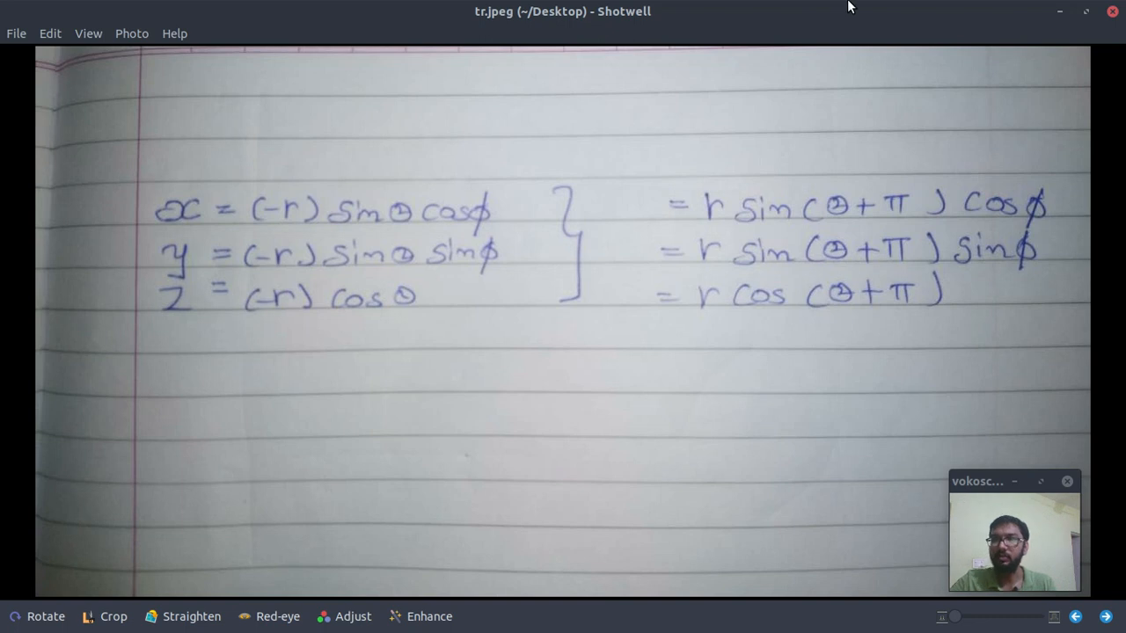
pyautogui.click(1060, 12)
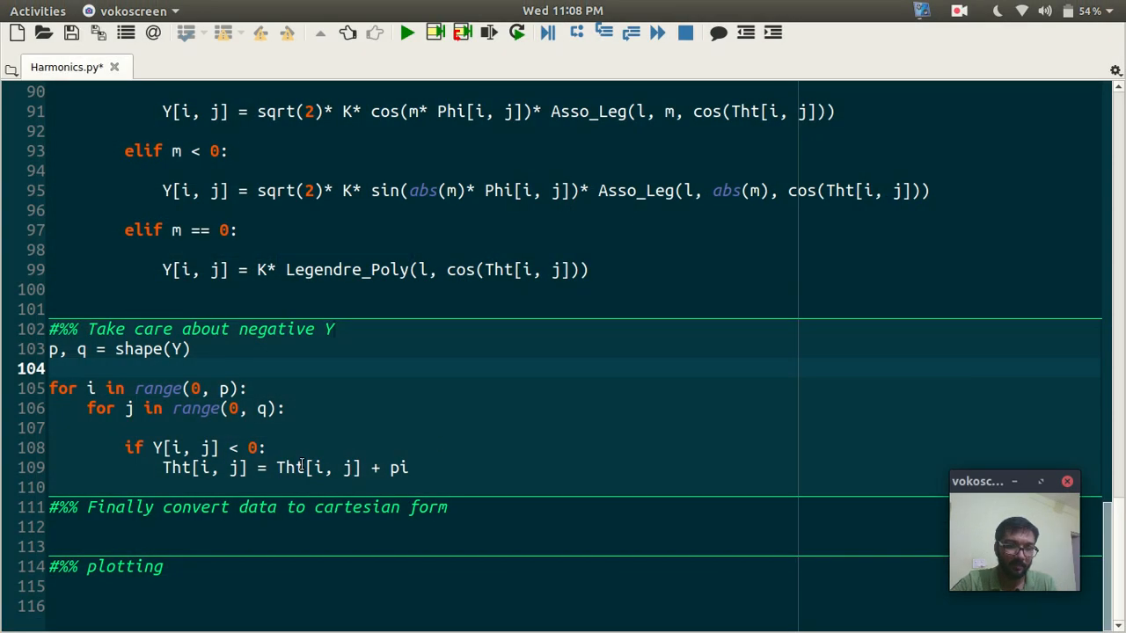
# - Insert the Shperical2Cartesian(Y, Tht, Phi) conversion on line 113 and review its arguments
pyautogui.moveTo(409, 469); pyautogui.dragTo(373, 469)
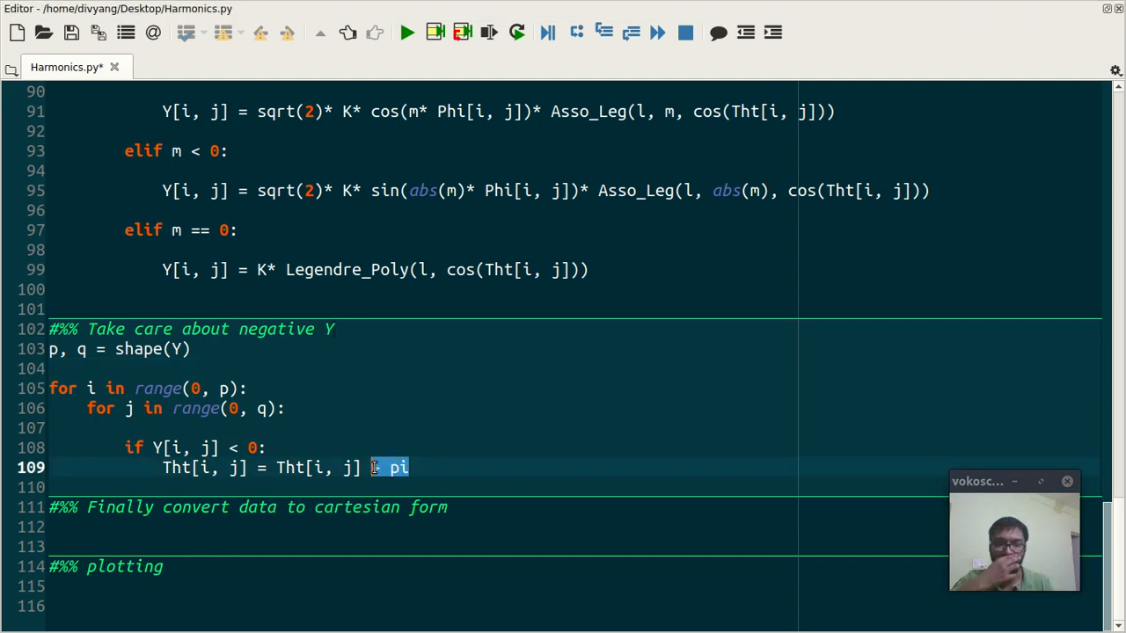
pyautogui.click(310, 527)
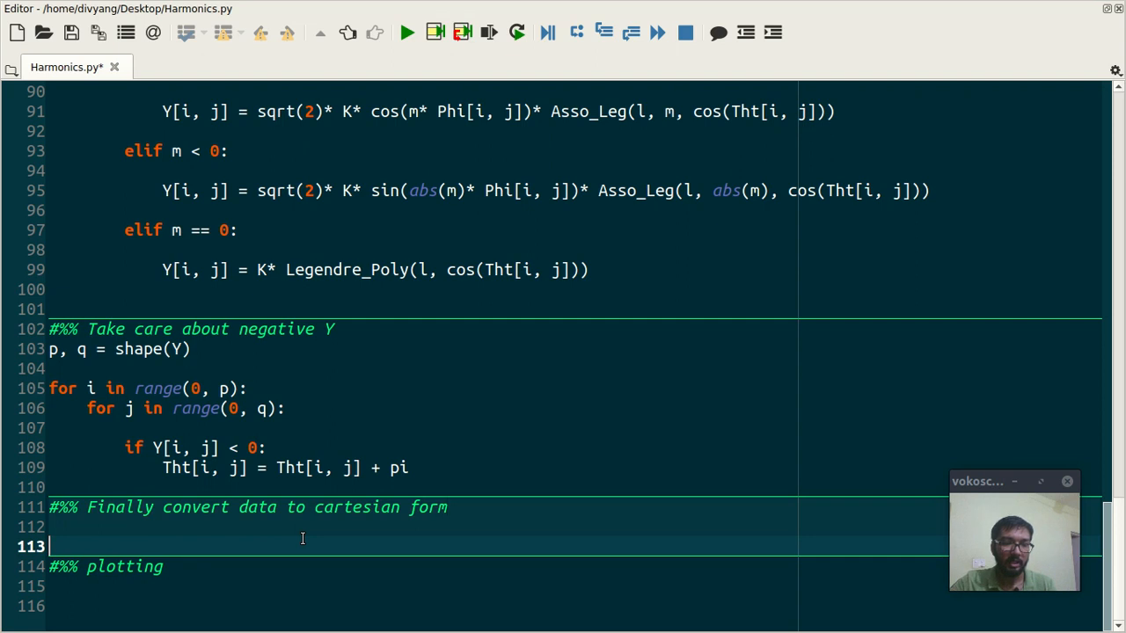
pyautogui.write('x, y, z = Shperical2Cartesian(Y, Tht, Phi)')
pyautogui.scroll(-1, 302, 538)
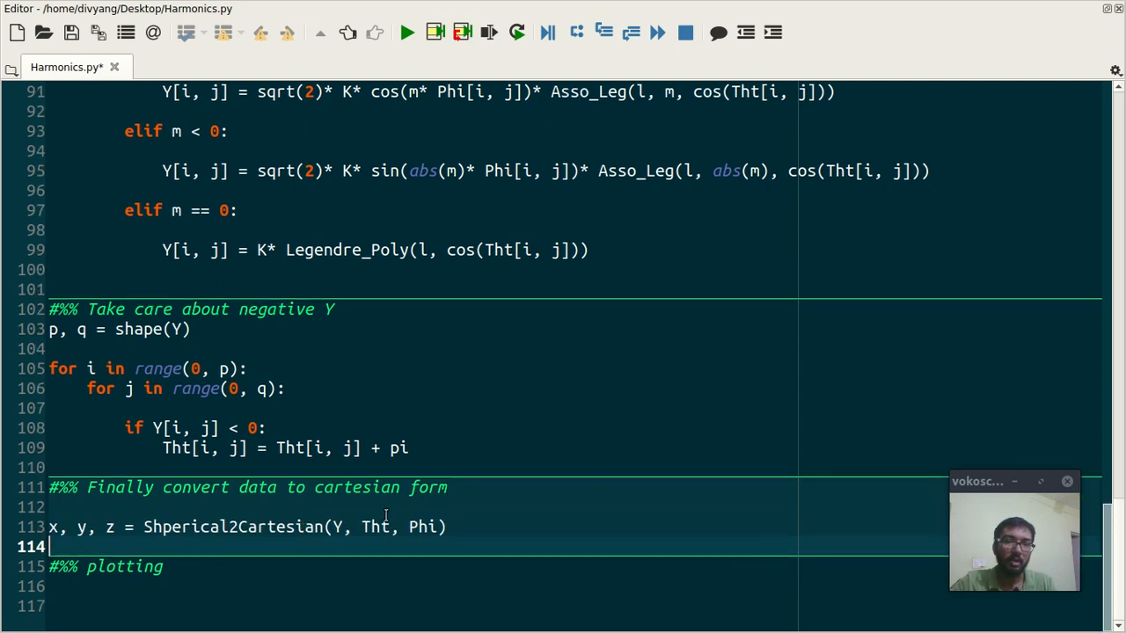
pyautogui.doubleClick(340, 527)
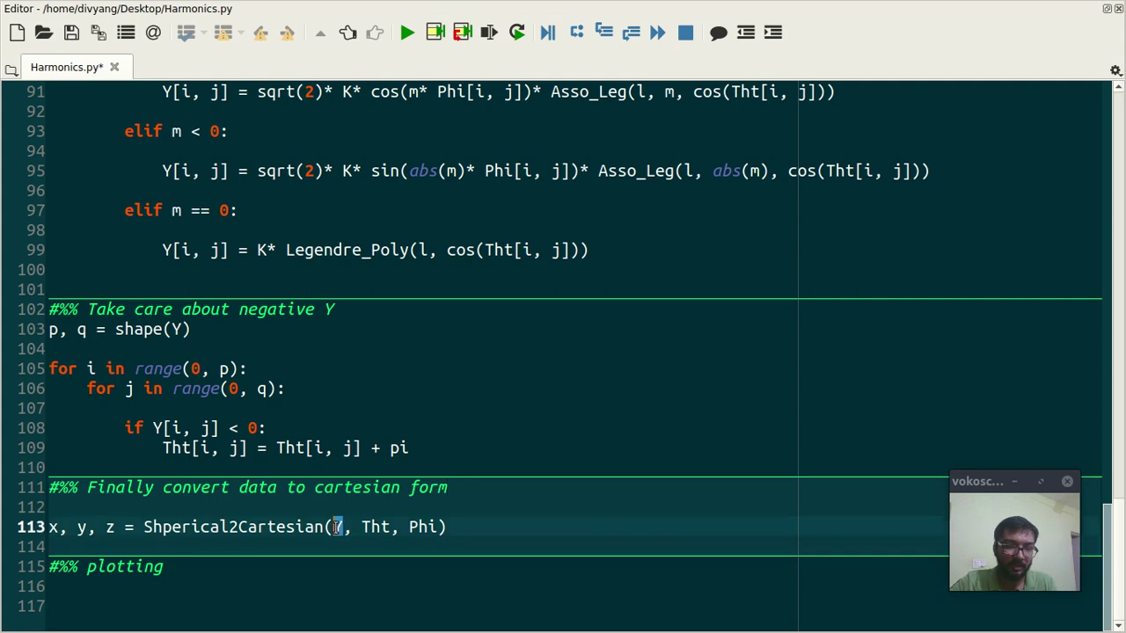
pyautogui.doubleClick(231, 526)
pyautogui.click(231, 527)
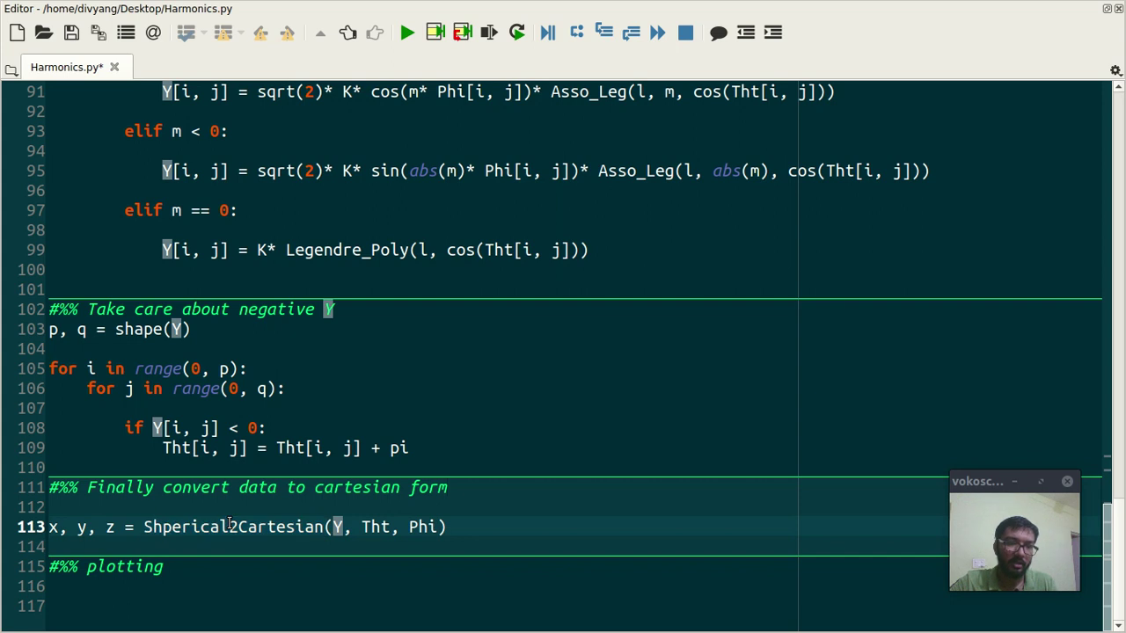
pyautogui.doubleClick(339, 526)
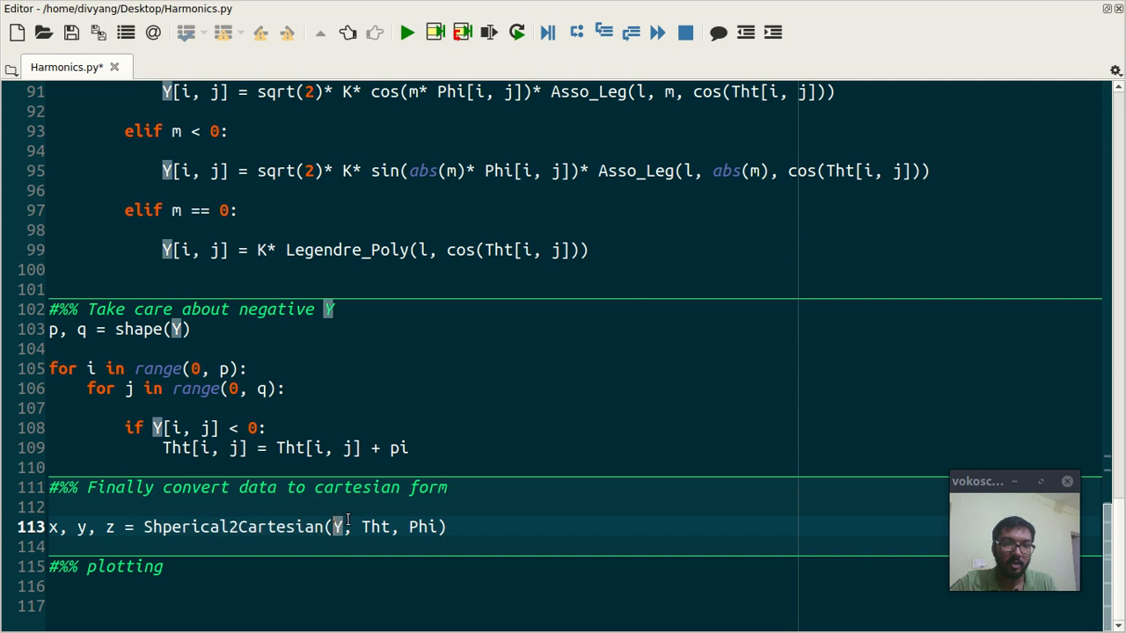
# - Check the r parameter of Shperical2Cartesian at the top, then paste the 3D plotting block
pyautogui.hotkey('ctrl', 'Home')
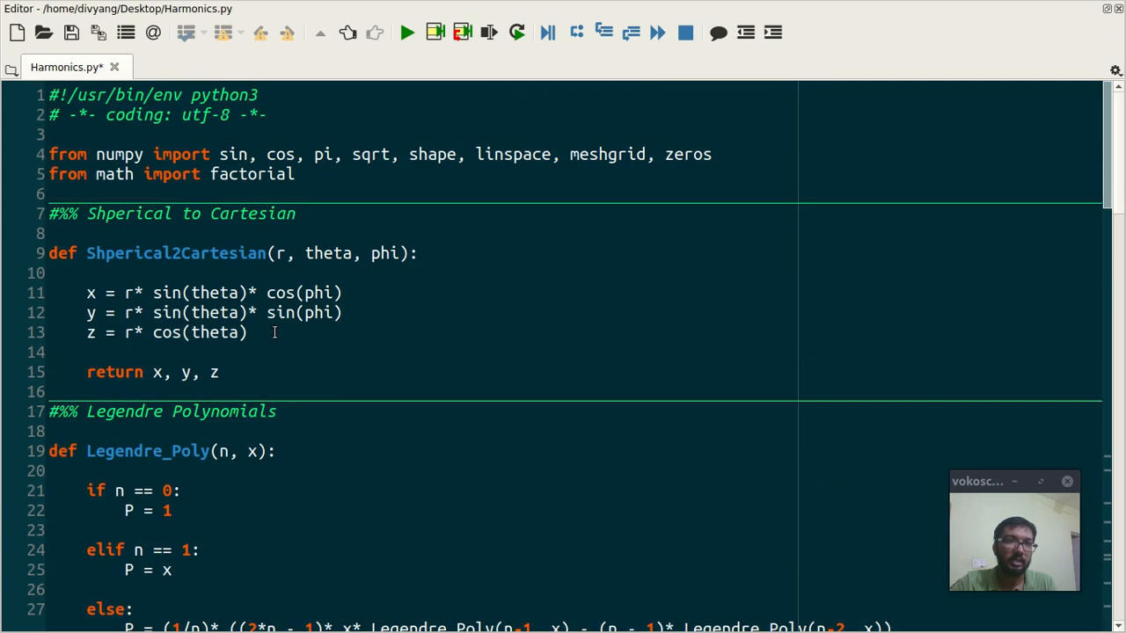
pyautogui.click(282, 250)
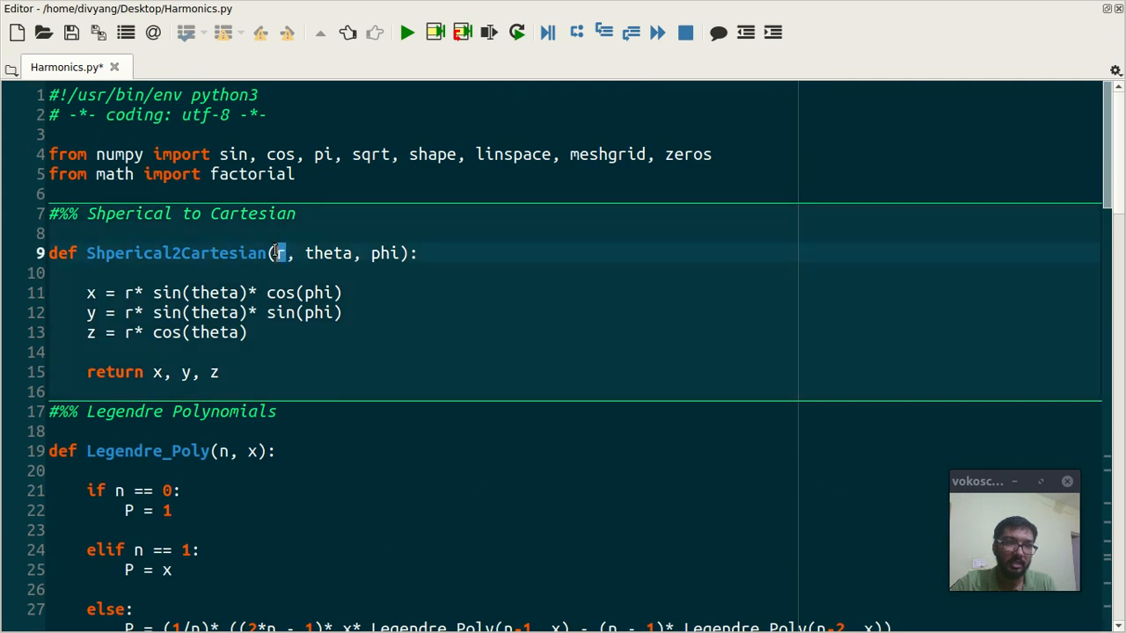
pyautogui.scroll(-10, 281, 264)
pyautogui.scroll(-10, 294, 343)
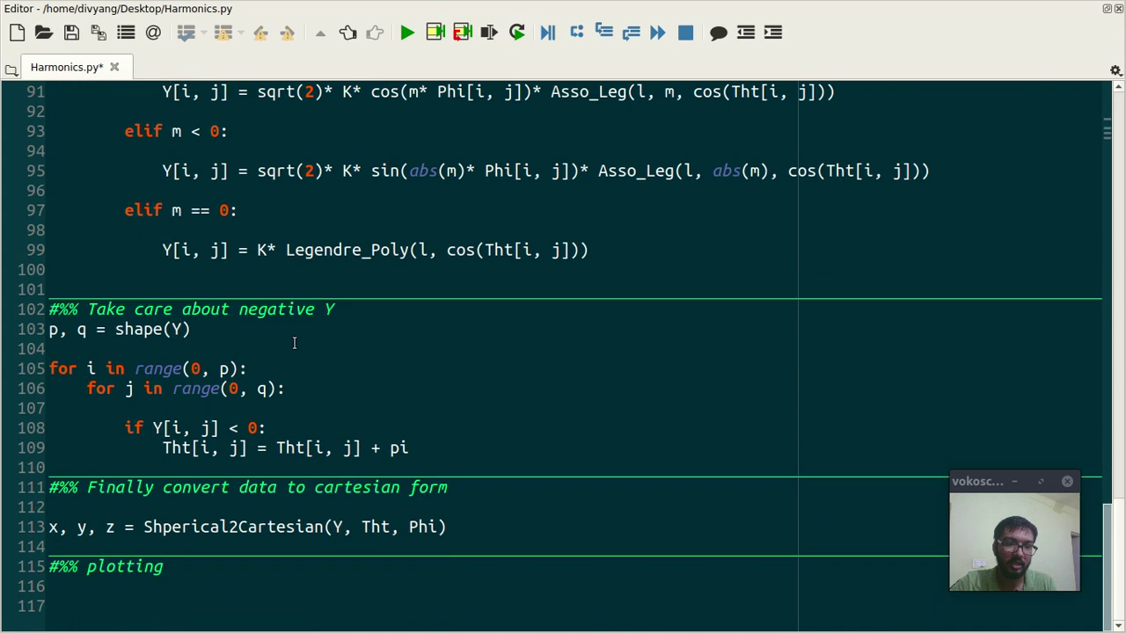
pyautogui.click(344, 526)
pyautogui.click(369, 578)
pyautogui.write("import matplotlib.pyplot as plt import mpl_toolkits.mplot3d as mp3d  fig = plt.figure('Harmonics') ax = fig.add_subplot( 111 , projection='3d')  ax.plot_surface(x, y, z, cmap = 'cool', edgecolor = 'k')  plt.axis('square') plt.title('Spherical Harmonics', fontsize = 14, fontweight = 'bold') ax.set_xlabel('X', fontsize = 12, fontweight = 'bold') ax.set_ylabel('Y', fontsize = 12, fontweight = 'bold') ax.set_zlabel('Z', fontsize = 12, fontweight = 'bold')  plt.show()")
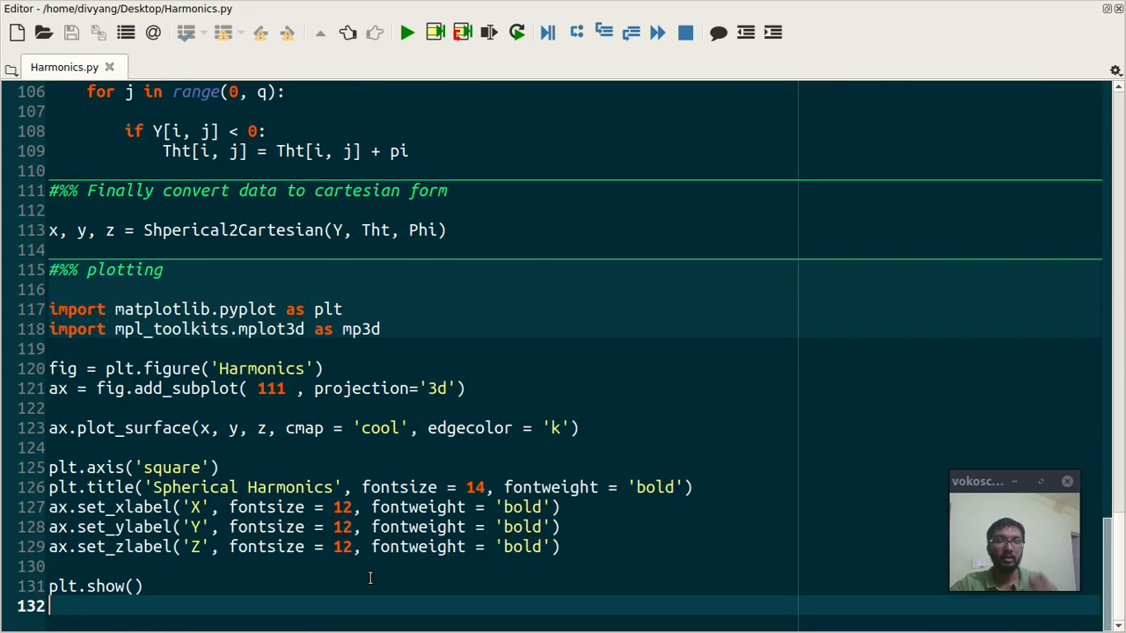
# - Restore the console layout and run Harmonics.py with l = 3 and m = 0
pyautogui.click(1110, 9)
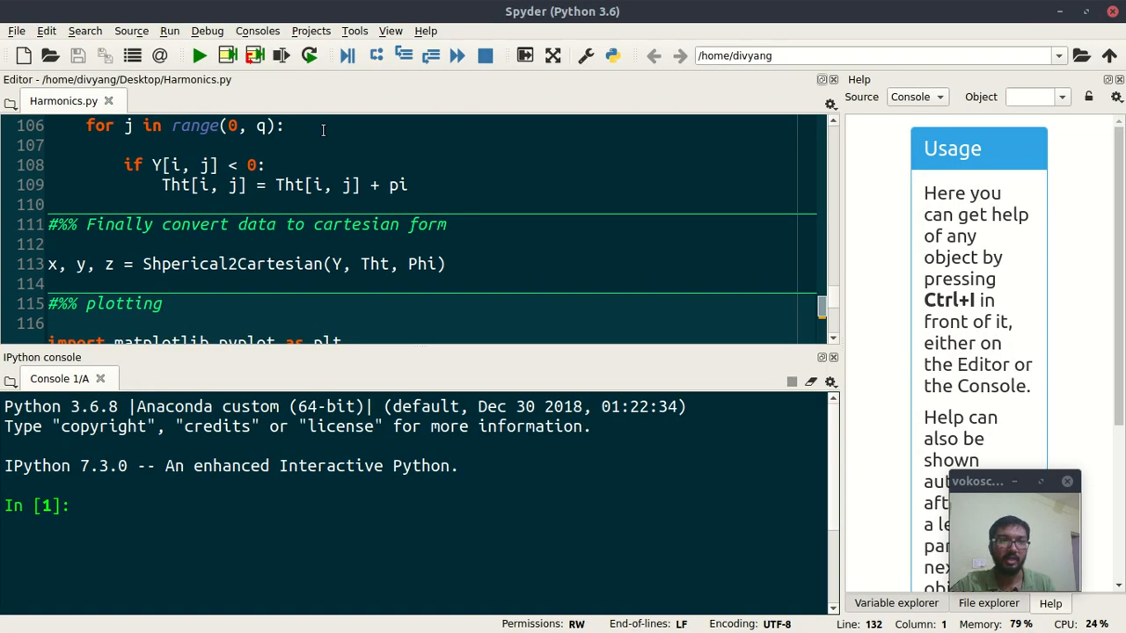
pyautogui.click(198, 56)
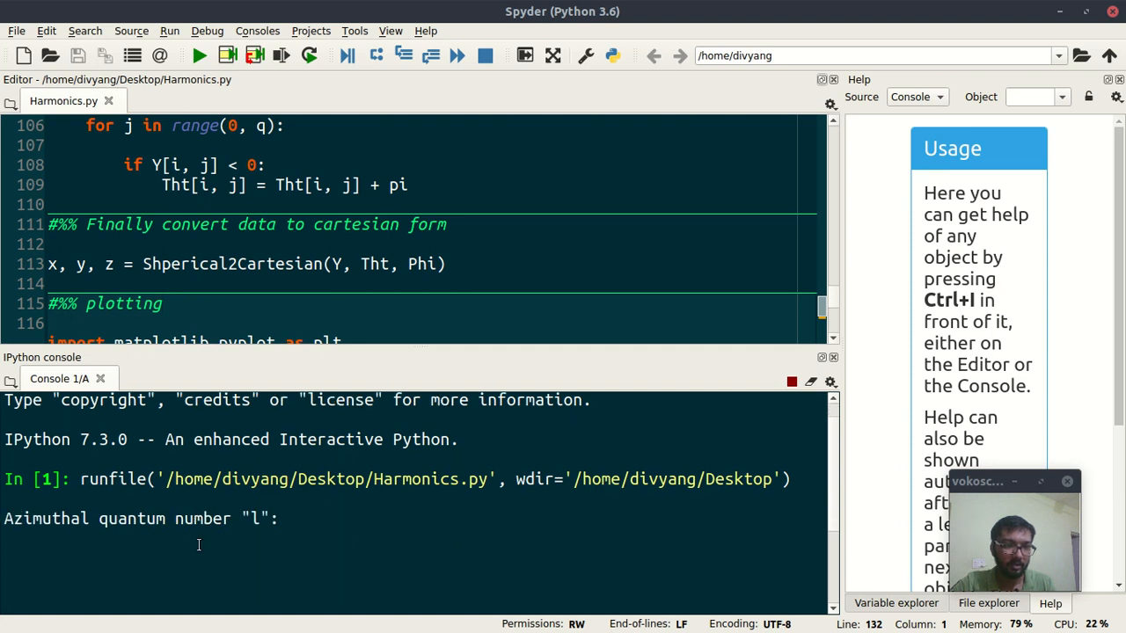
pyautogui.click(339, 493)
pyautogui.write('3')
pyautogui.press('Return')
pyautogui.write('0')
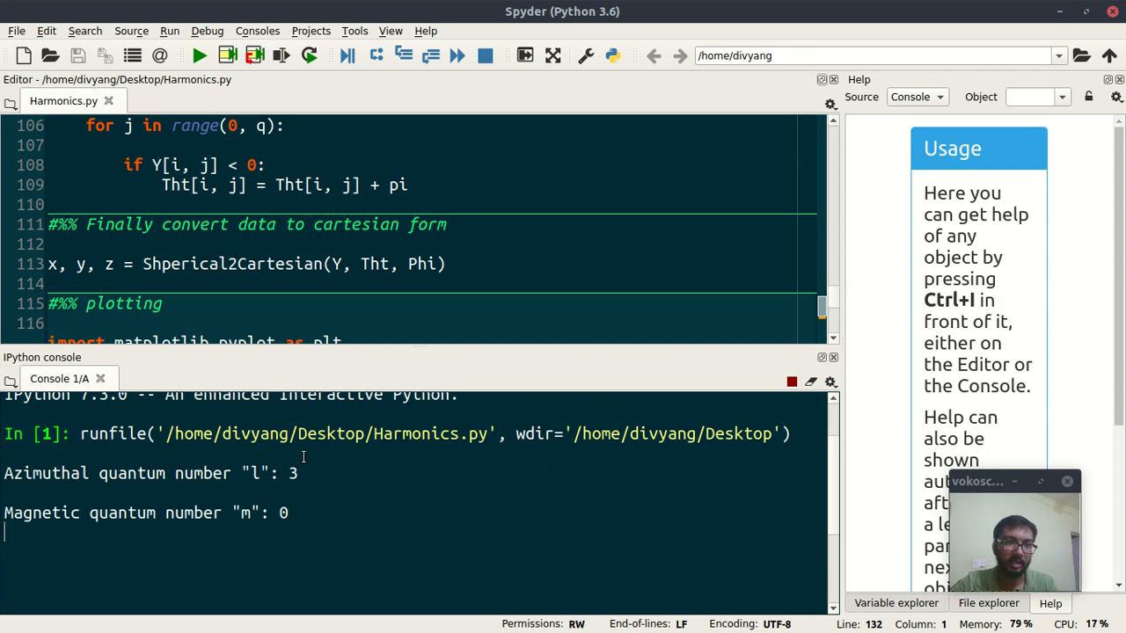
pyautogui.press('Return')
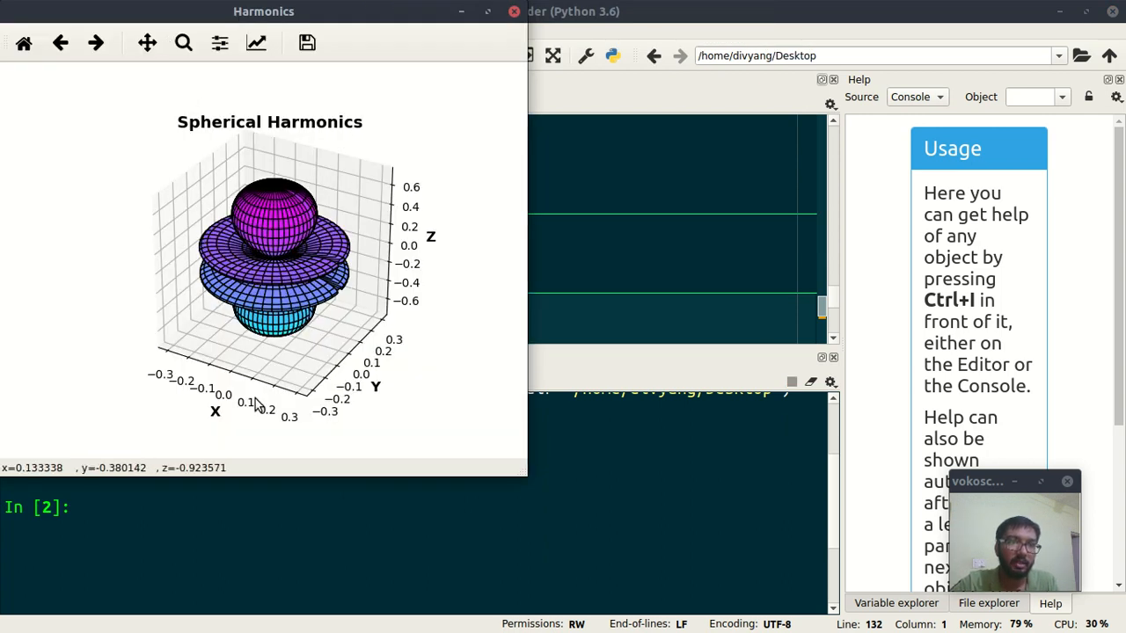
# - Rotate the l=3, m=0 harmonic surface to a new view, then close the figure
pyautogui.moveTo(264, 308)
pyautogui.mouseDown()
pyautogui.moveTo(348, 300)
pyautogui.moveTo(376, 253)
pyautogui.moveTo(352, 244)
pyautogui.mouseUp()
pyautogui.click(514, 11)
# - Rerun Harmonics.py entering l = 7 and m = 4 at the console prompts
pyautogui.click(199, 56)
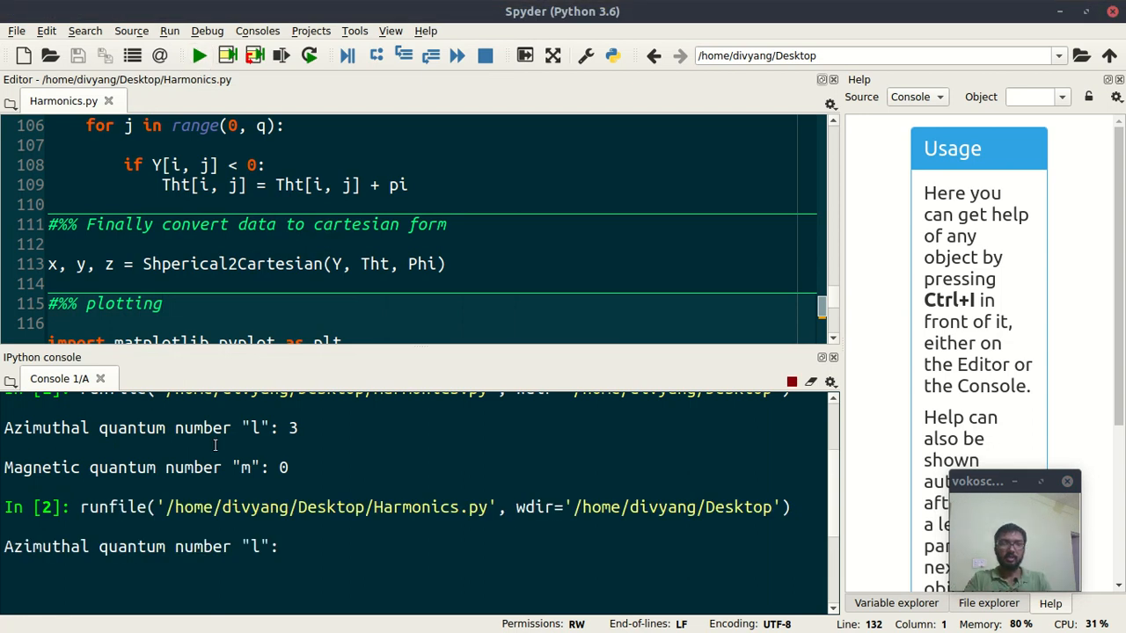
pyautogui.click(356, 541)
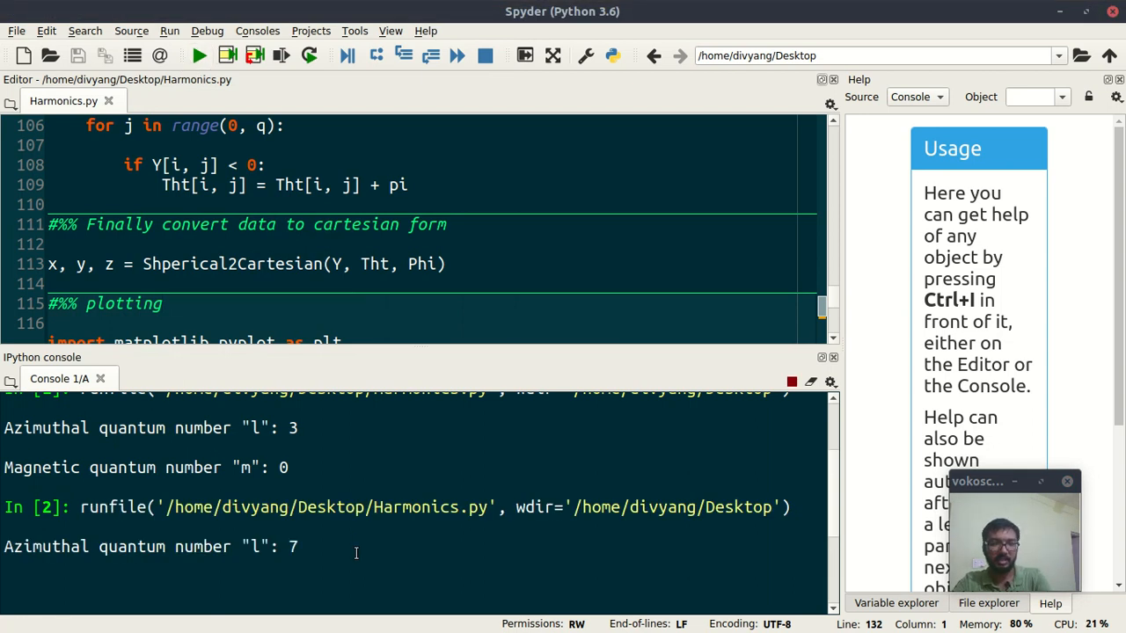
pyautogui.write('7')
pyautogui.press('Return')
pyautogui.write('4')
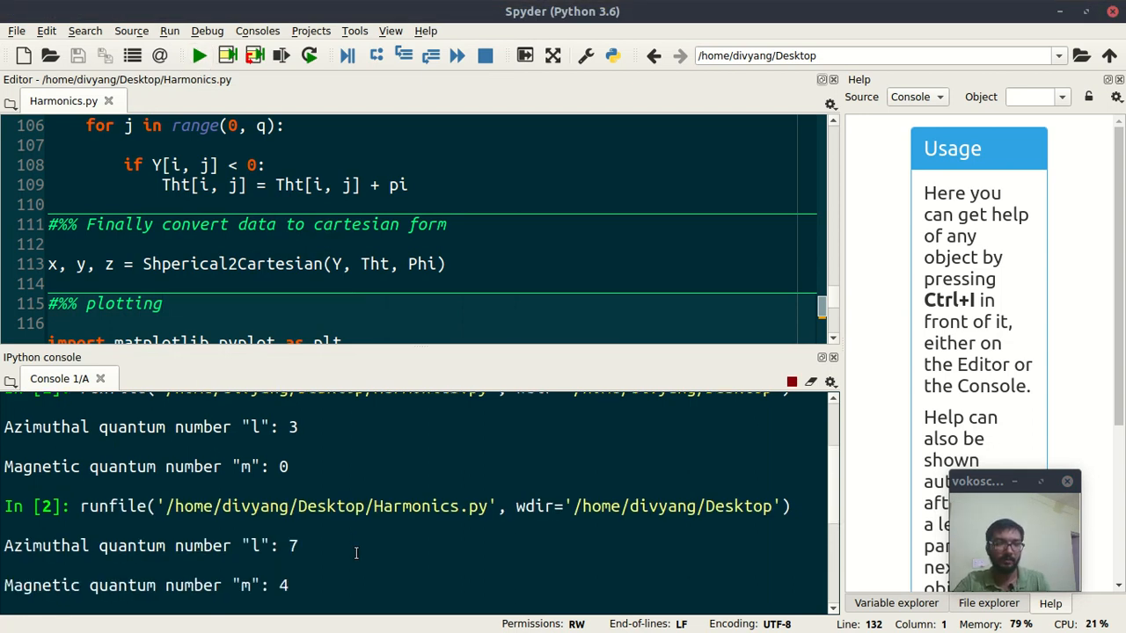
pyautogui.press('Return')
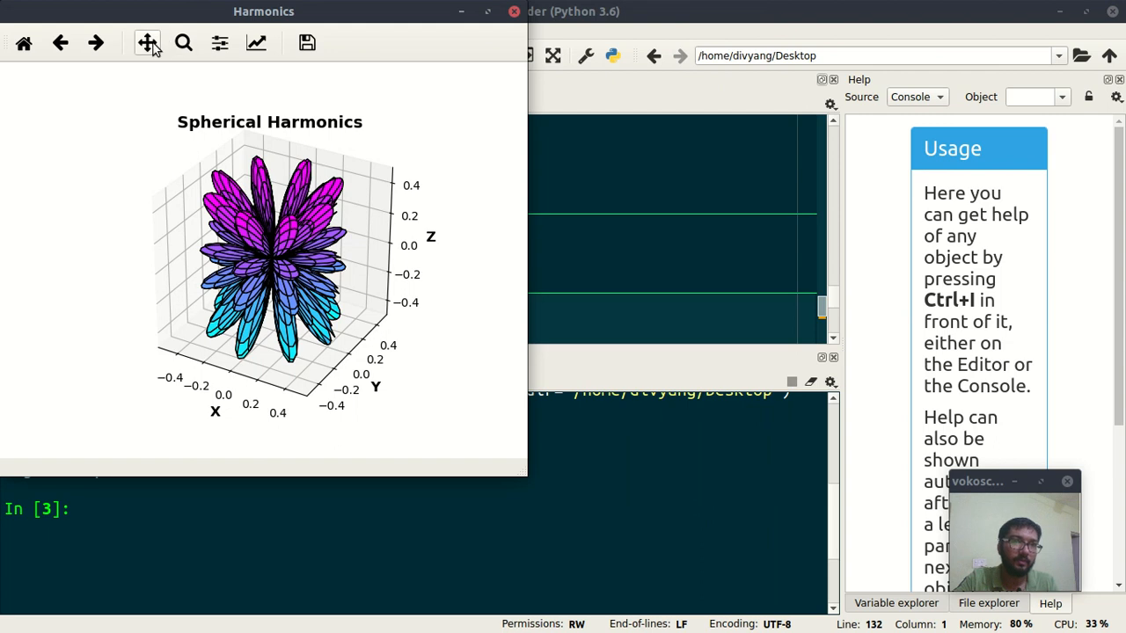
# - Orbit the l=7, m=4 petal surface from above and the side, then close the figure
pyautogui.moveTo(269, 291)
pyautogui.mouseDown()
pyautogui.moveTo(207, 321)
pyautogui.moveTo(260, 255)
pyautogui.moveTo(360, 281)
pyautogui.mouseUp()
pyautogui.moveTo(272, 280)
pyautogui.mouseDown()
pyautogui.moveTo(319, 286)
pyautogui.moveTo(378, 264)
pyautogui.mouseUp()
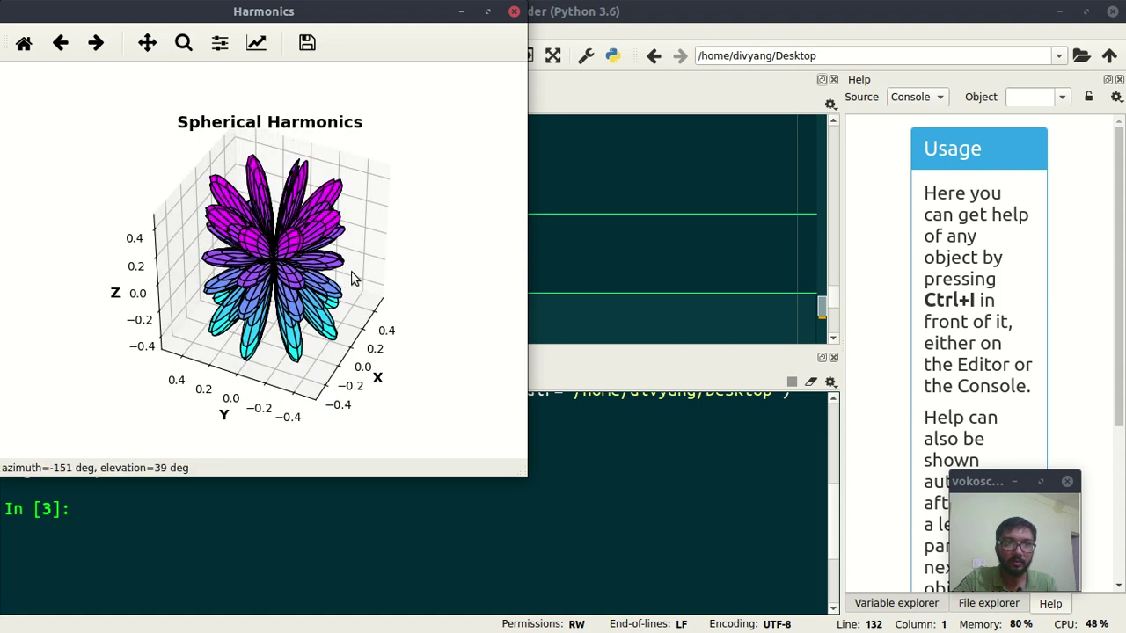
pyautogui.click(514, 13)
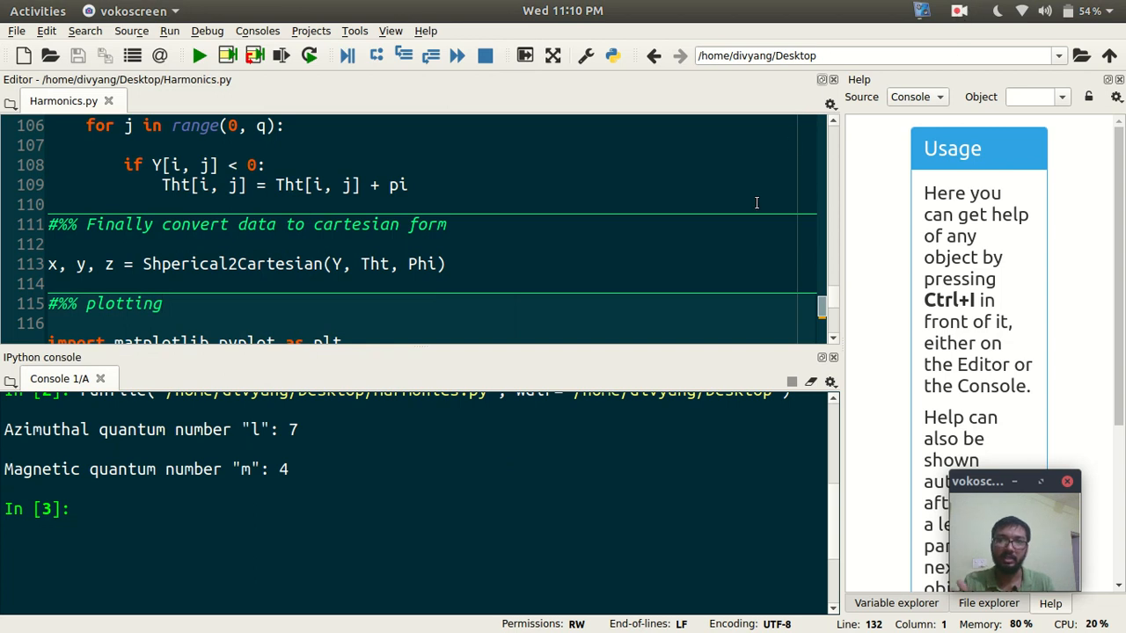
pyautogui.scroll(-2, 759, 202)
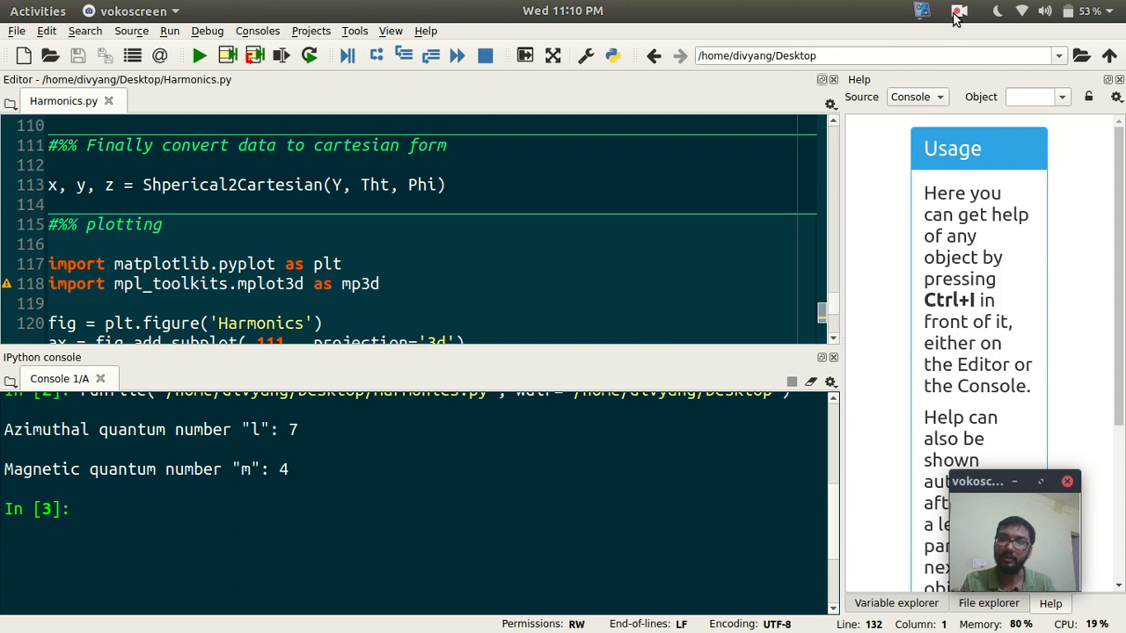
pyautogui.click(957, 12)
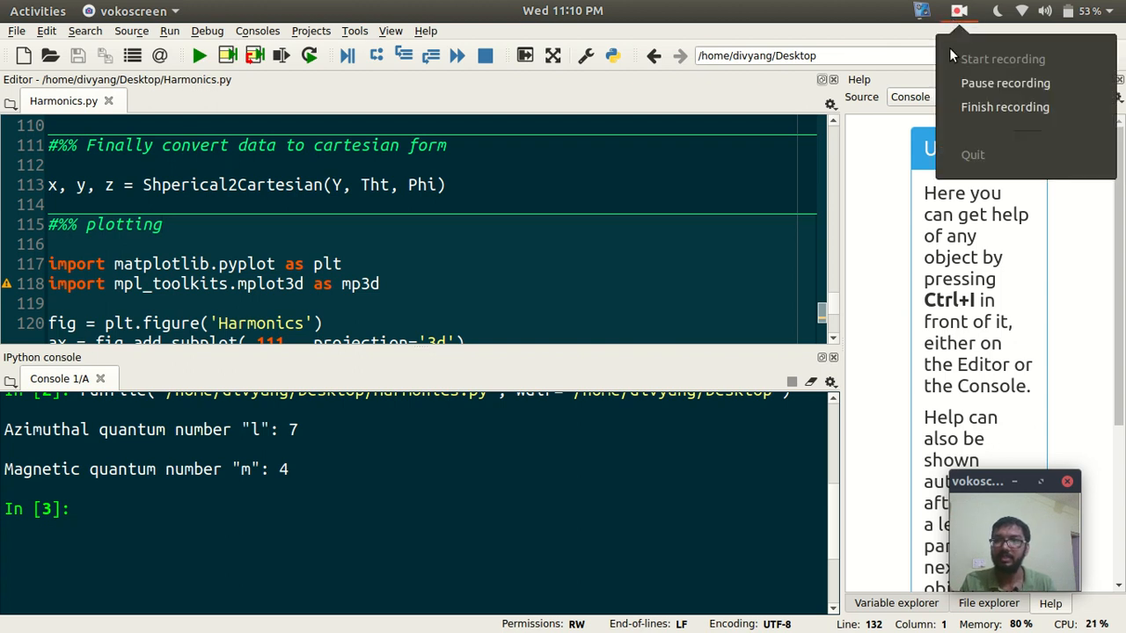